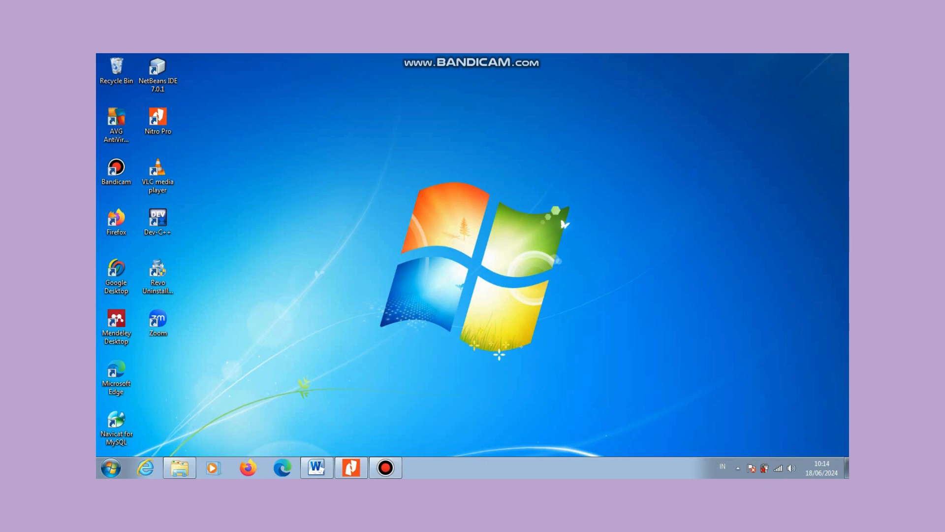
Step: Browse to D: > personal data > data > ni yeye and open the jurnal 1 PDF
click(180, 468)
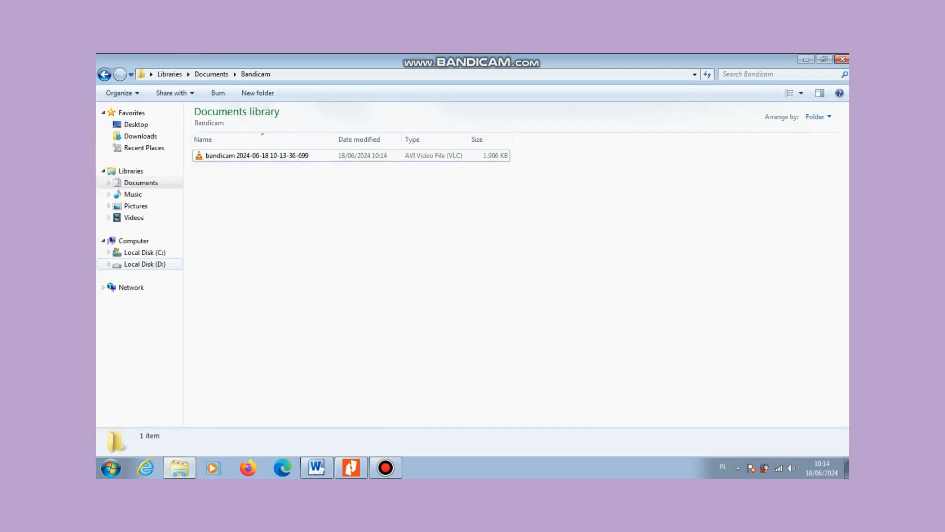
click(145, 264)
click(231, 125)
double_click(231, 125)
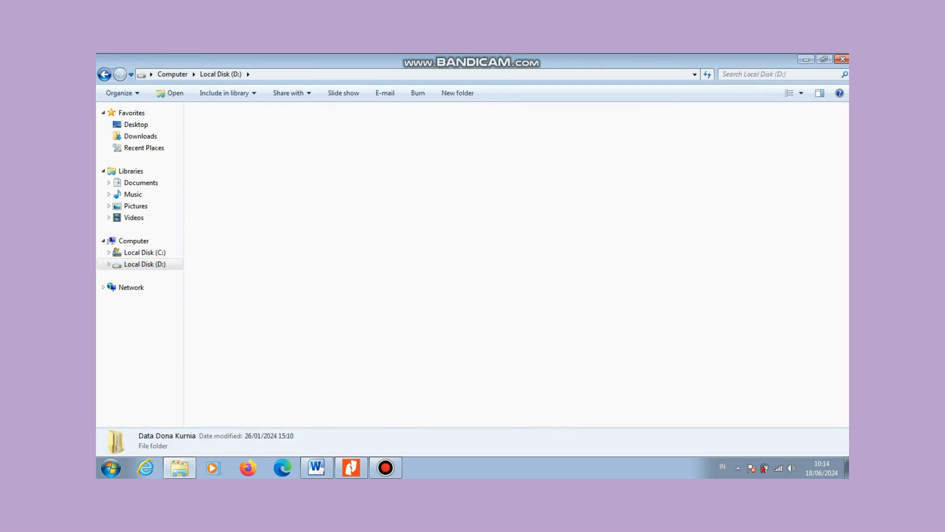
double_click(211, 136)
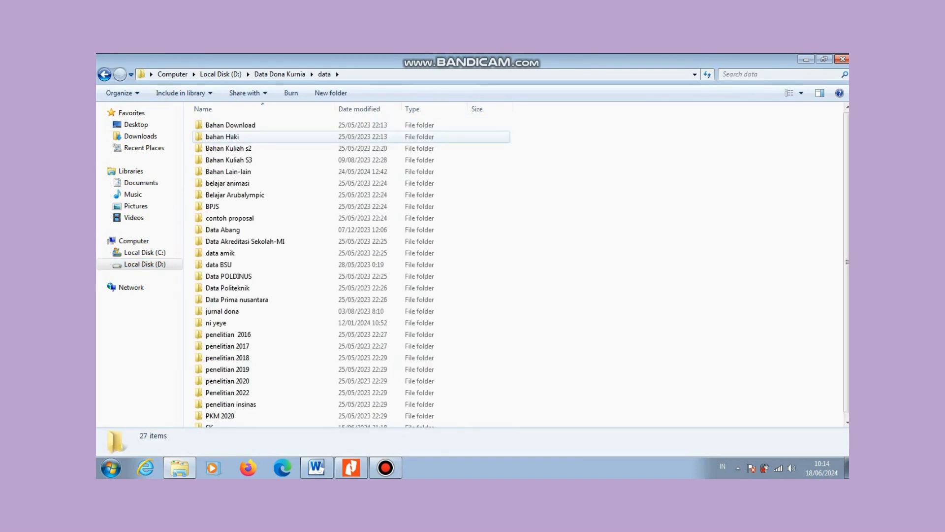
double_click(216, 323)
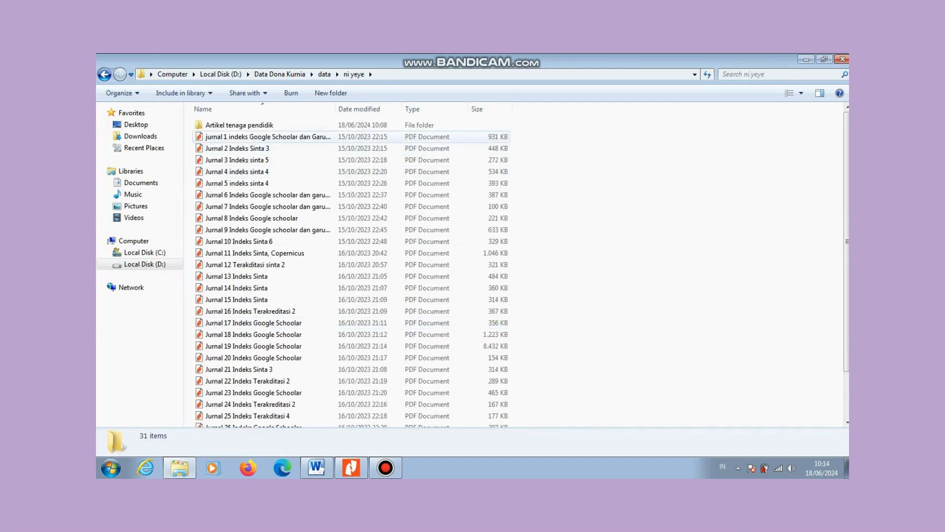
click(268, 137)
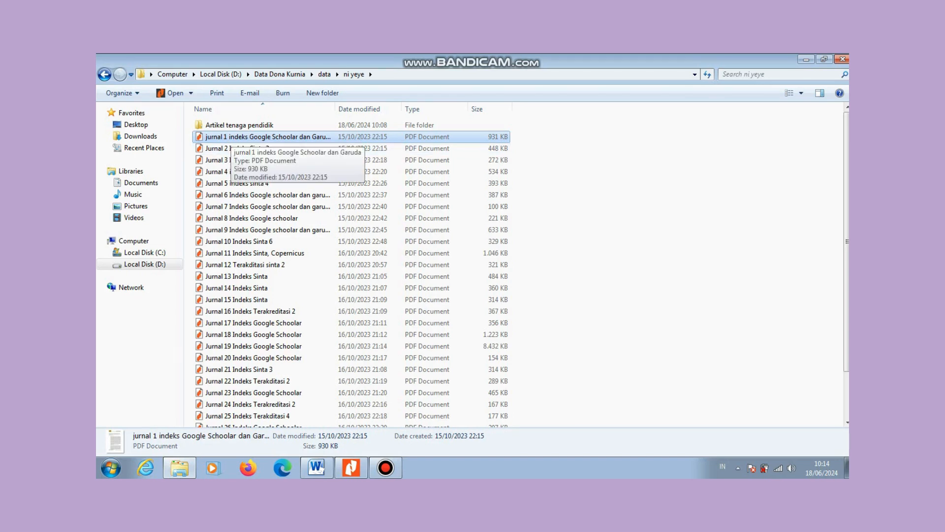
double_click(231, 137)
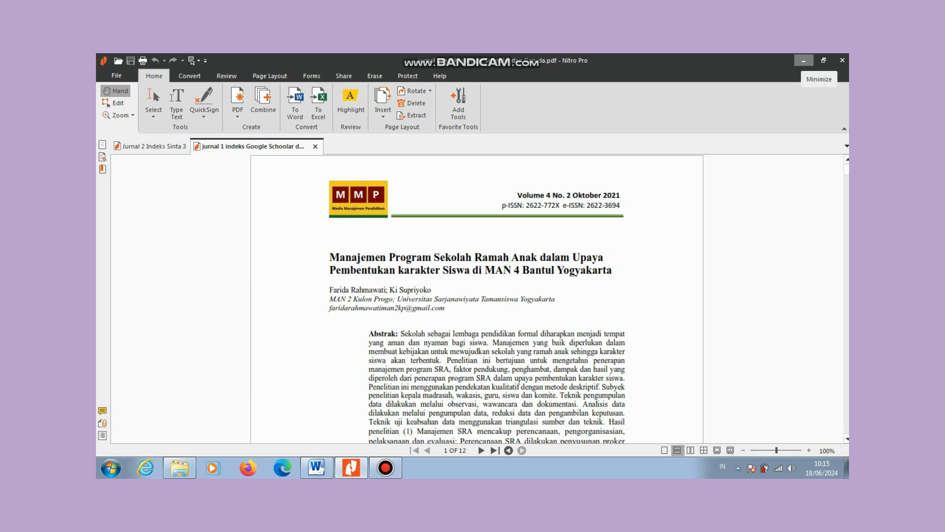
Step: Minimize Nitro Pro after viewing the MAN 4 Bantul article
click(803, 60)
Step: Launch Mendeley Desktop and sign in with the account e-mail and password
click(806, 60)
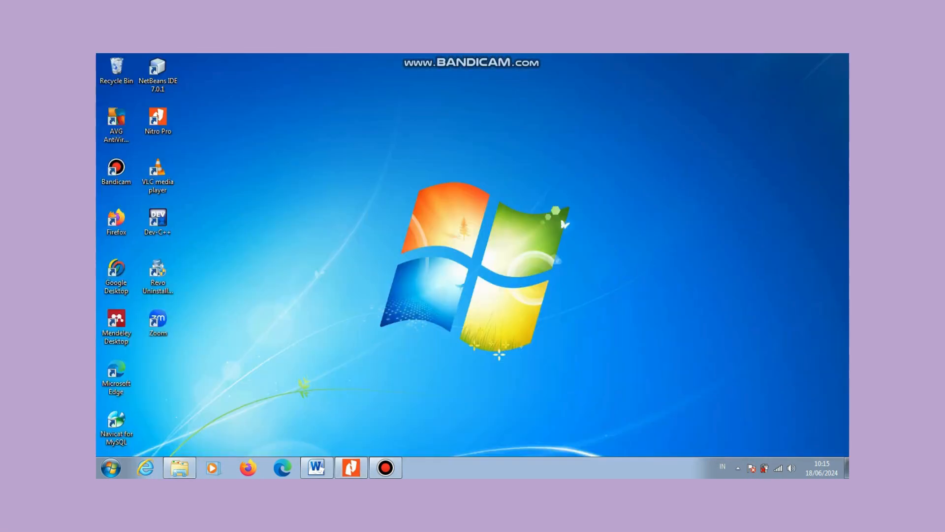
double_click(116, 325)
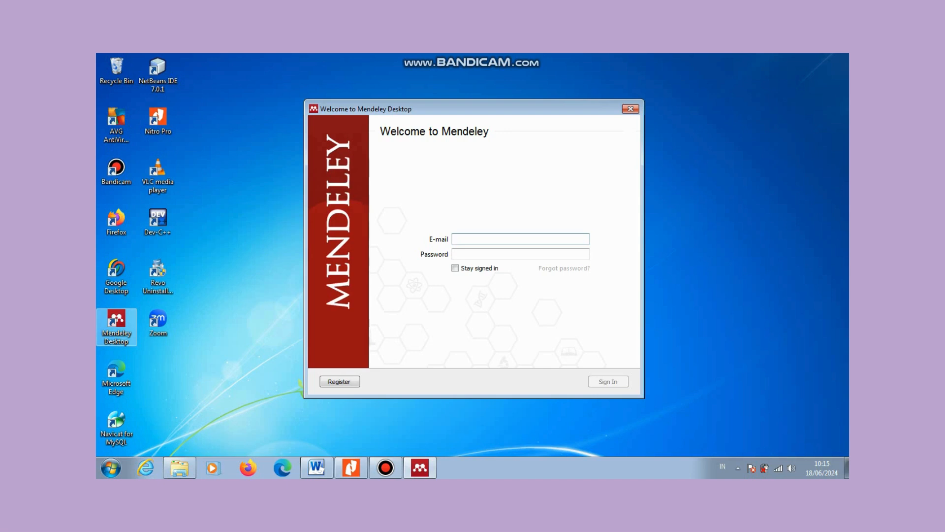
key(Tab)
text(••••••)
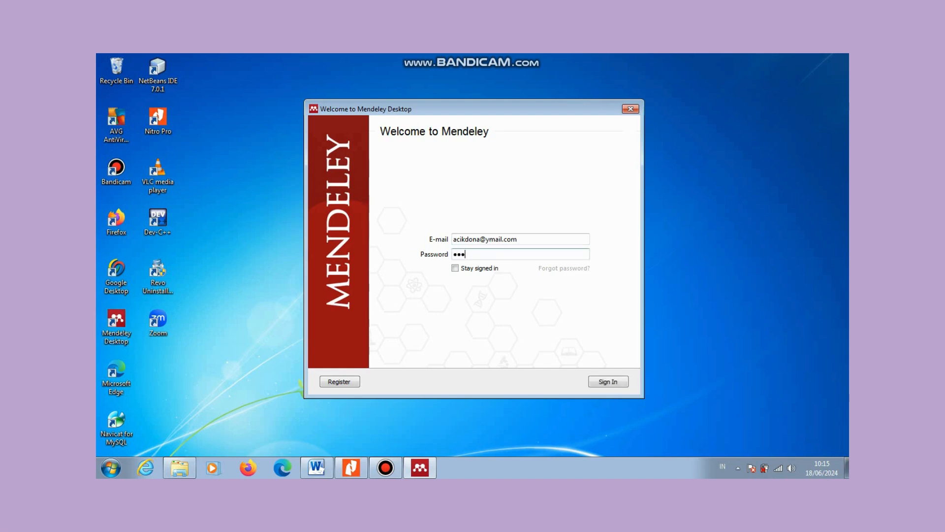
text(••••••)
key(Return)
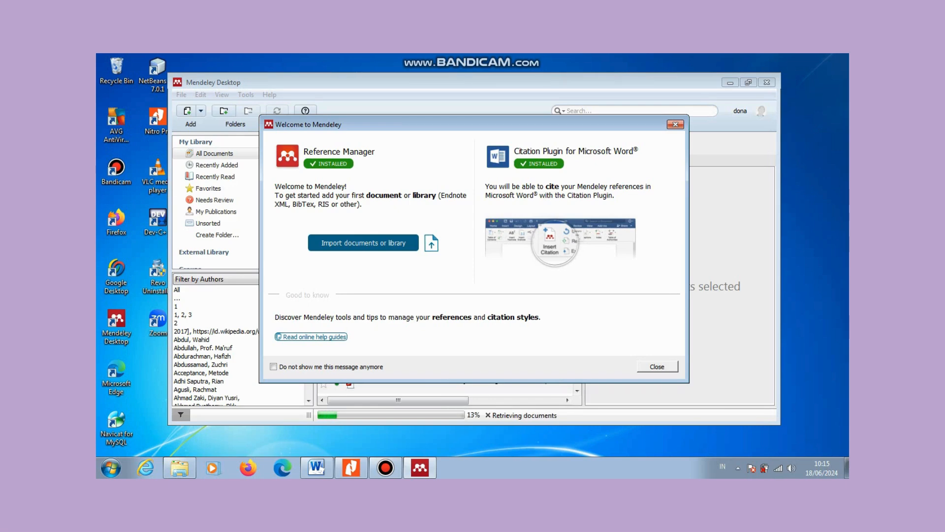
Step: Close the Welcome to Mendeley dialog and the Add and Create tour
click(675, 124)
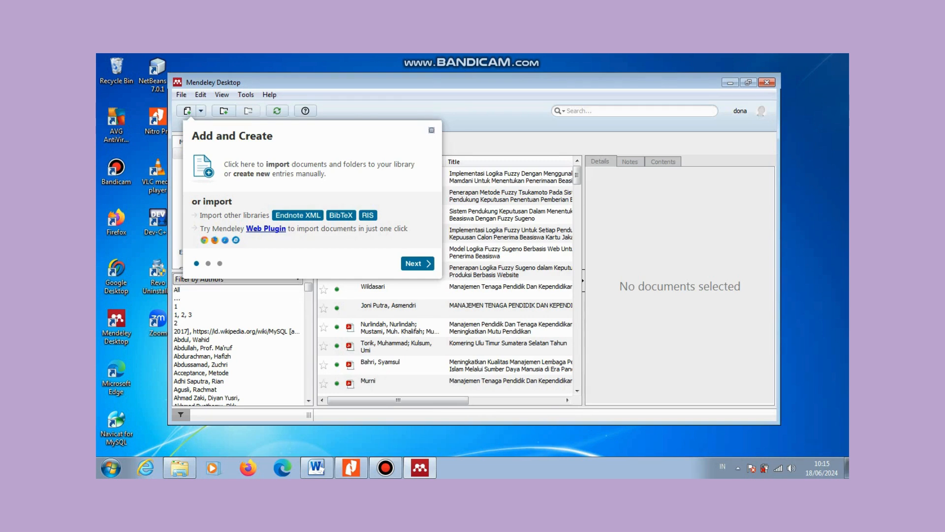
click(431, 131)
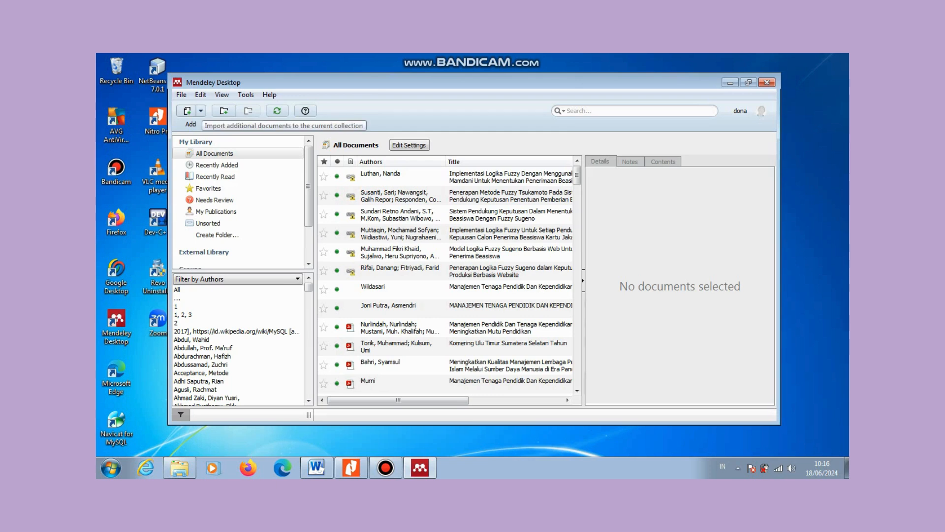
Step: Open the Add dropdown and highlight Add Files
click(187, 111)
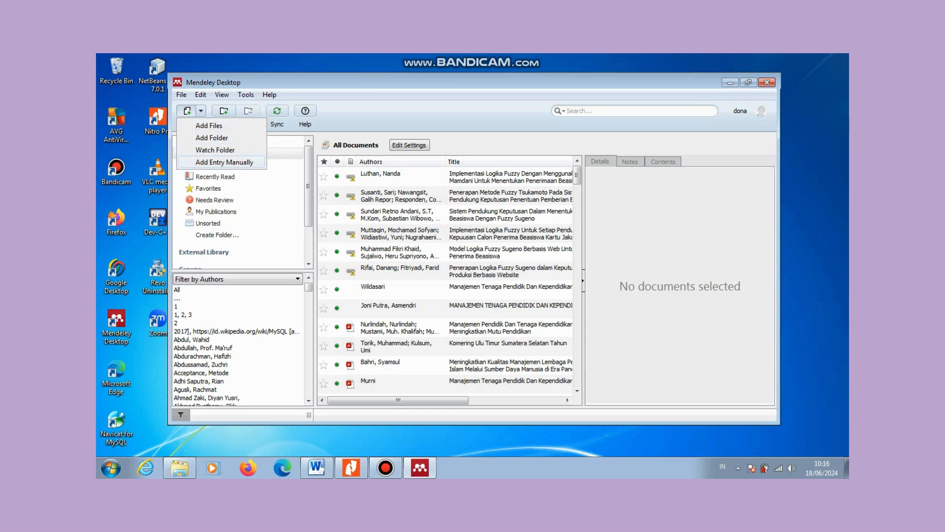
key(Down)
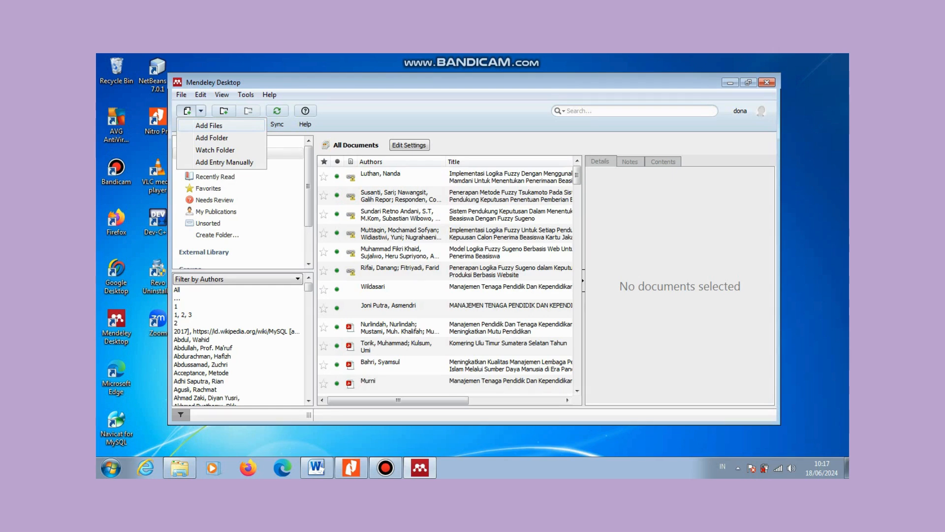
Step: Import the 'jurnal 1 indeks Google Schoolar dan Garuda' PDF from D: > data > ni yeye
click(209, 125)
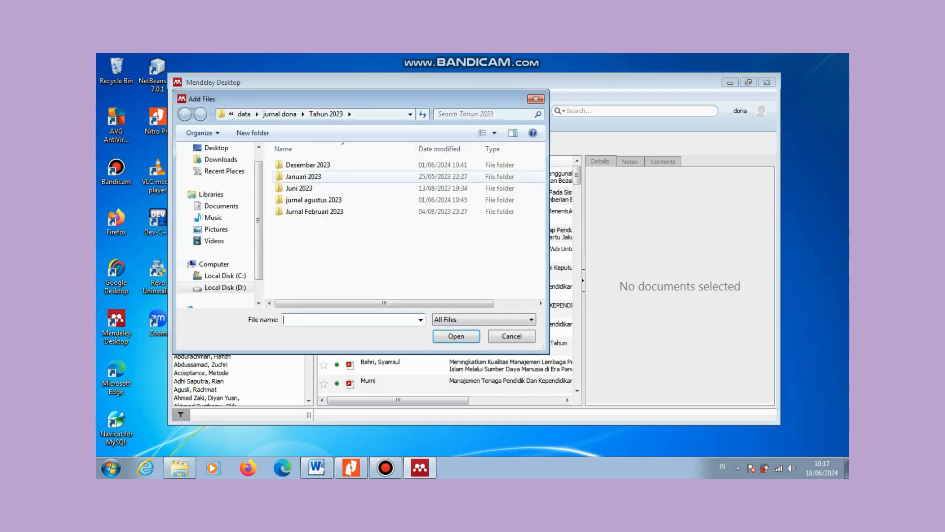
scroll(219, 287, down, 1)
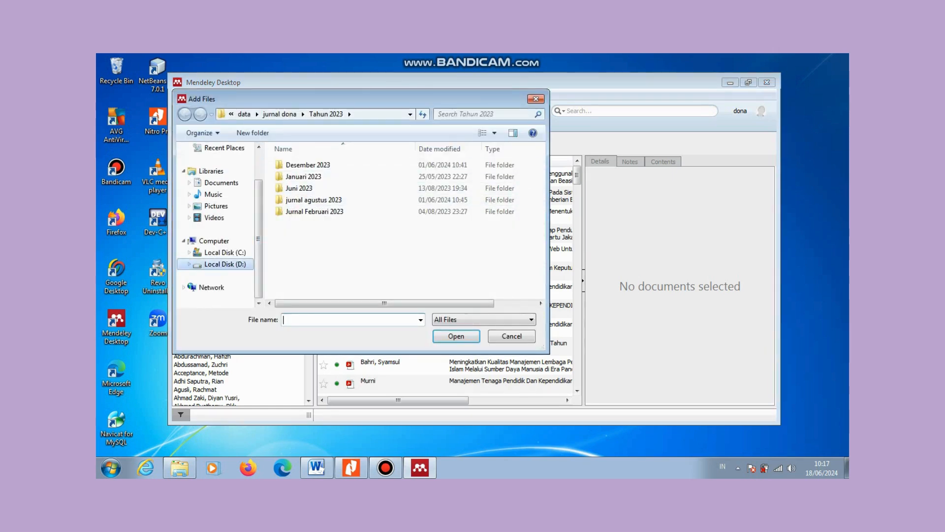
click(225, 264)
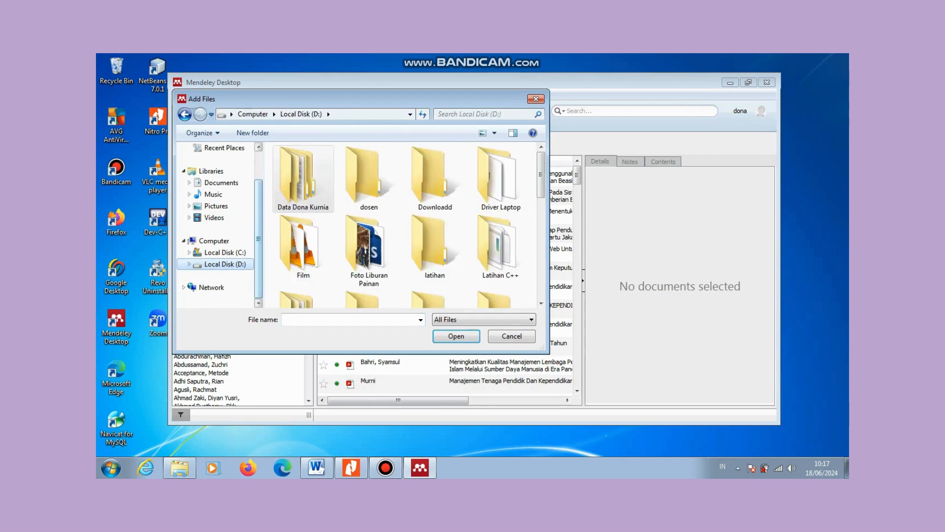
double_click(302, 180)
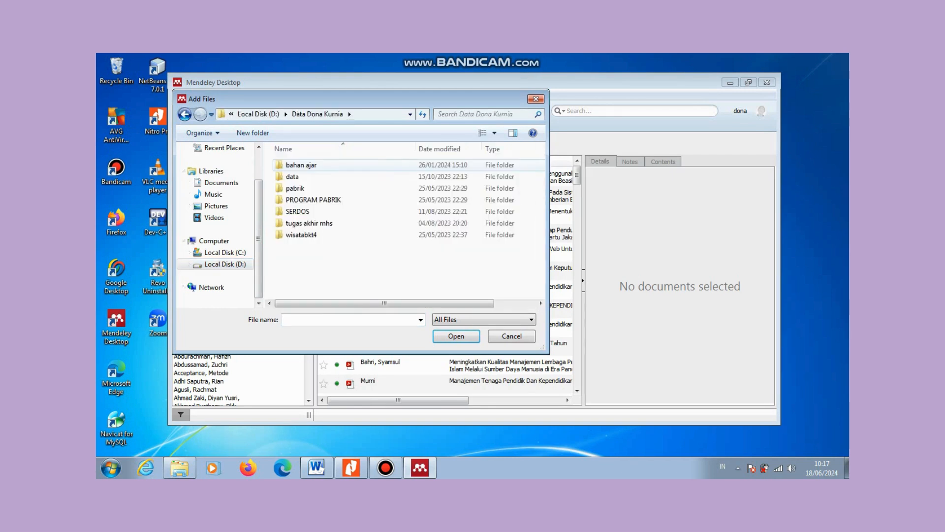
double_click(426, 176)
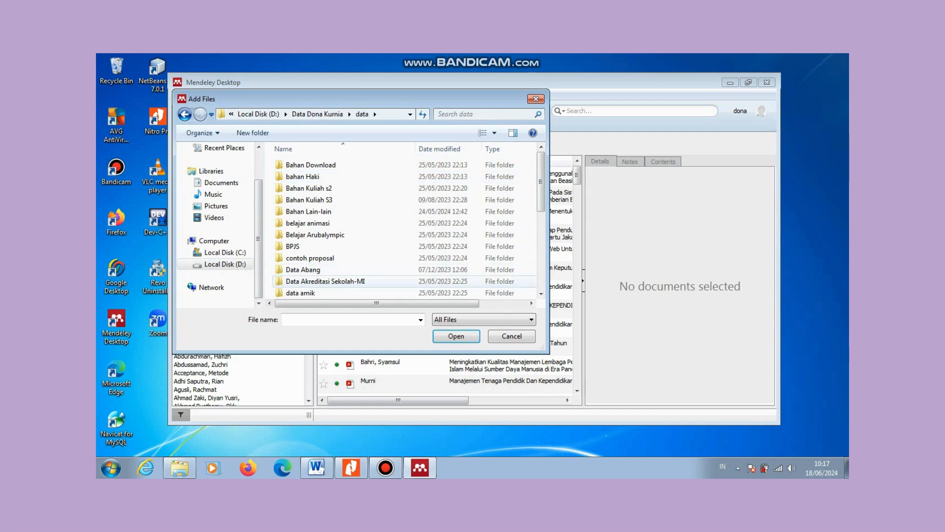
scroll(427, 193, down, 1)
scroll(427, 194, down, 3)
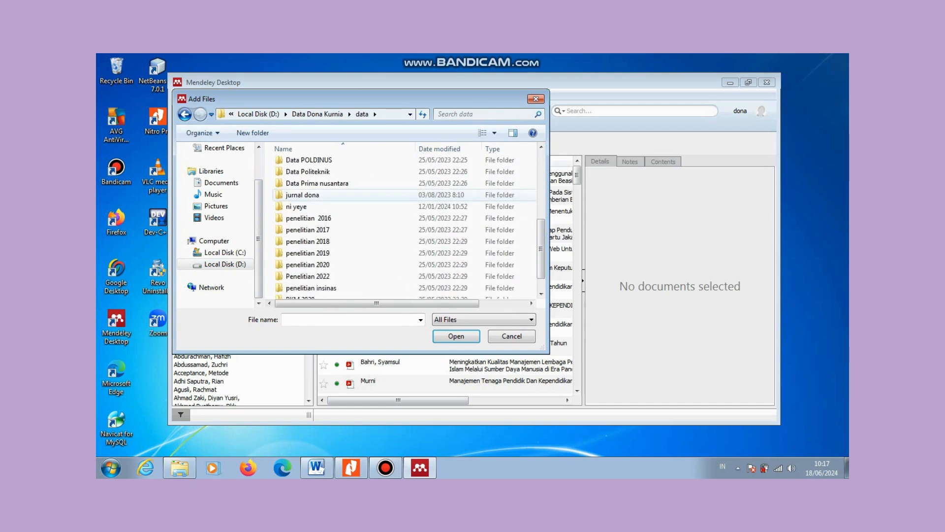
double_click(428, 207)
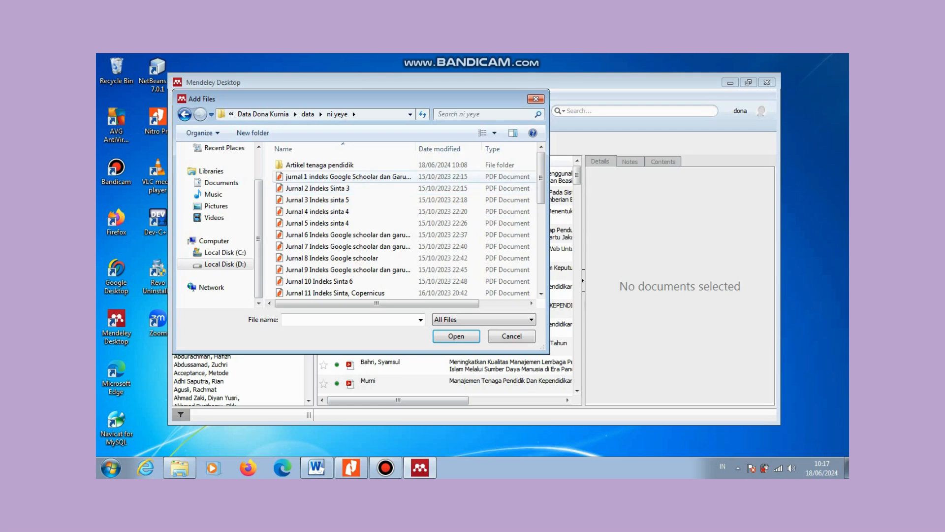
double_click(345, 177)
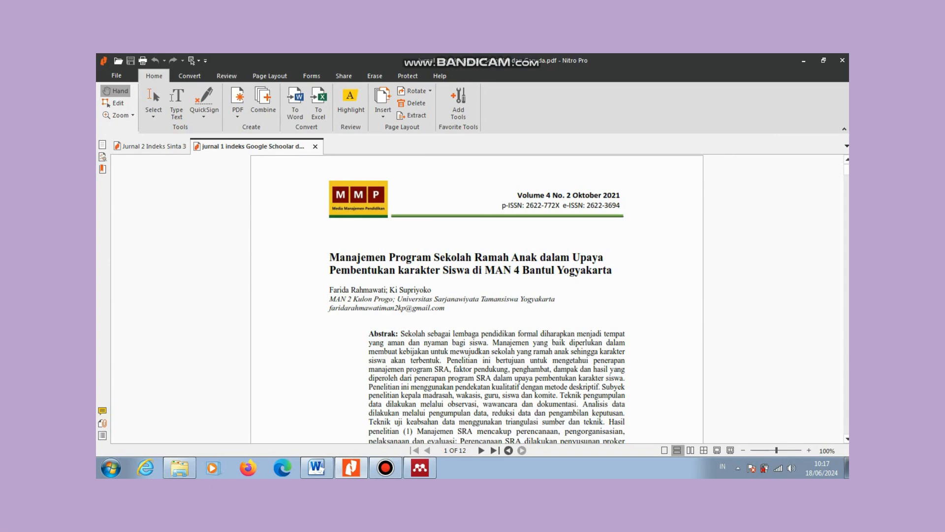
click(420, 467)
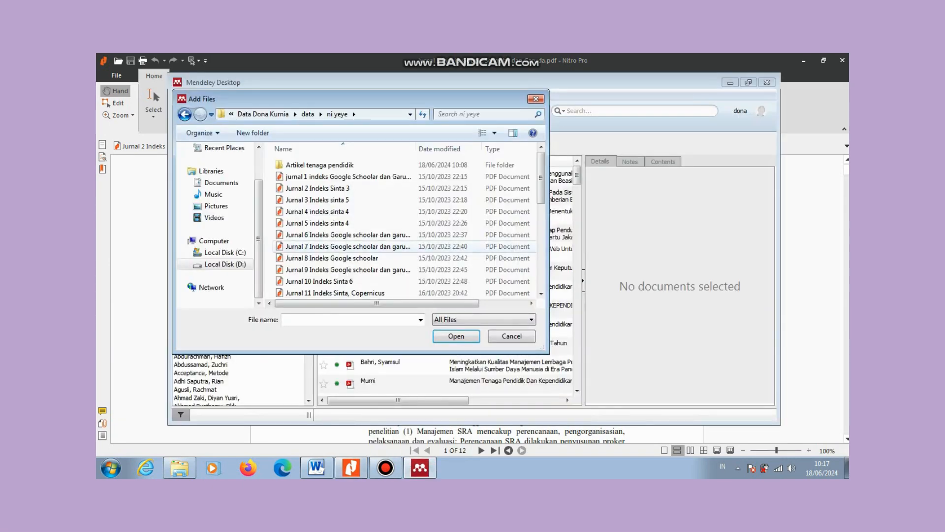
click(348, 176)
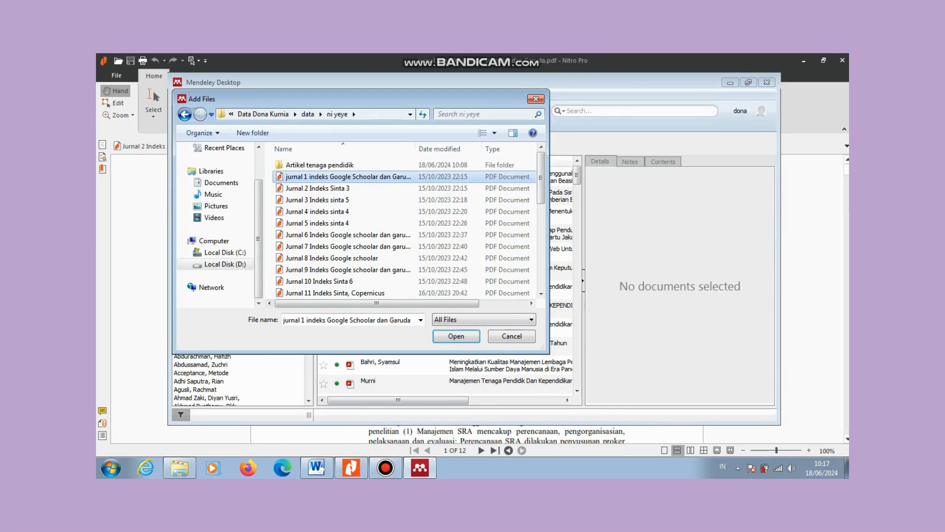
click(456, 336)
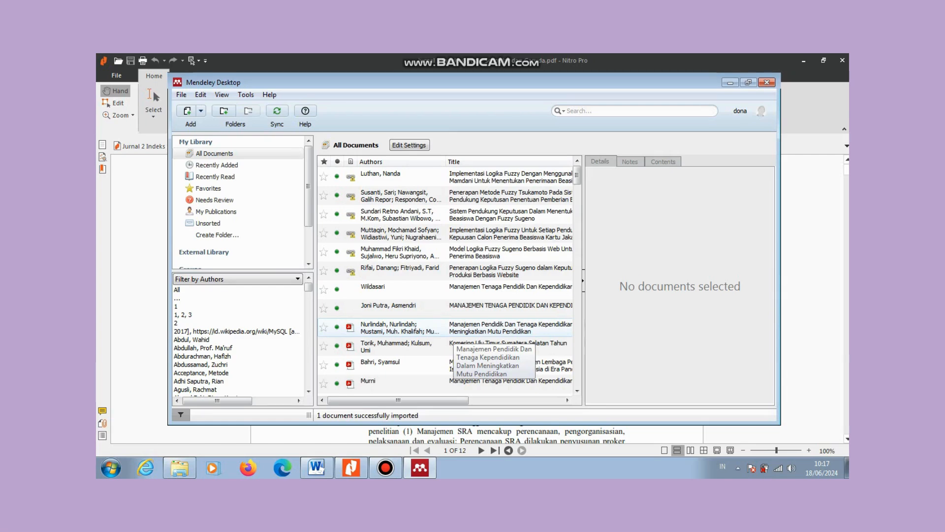
Step: Scroll to the bottom of All Documents to find the 'Manajemen Program Sekolah Ramah Anak' article
scroll(445, 276, down, 5)
scroll(445, 278, down, 10)
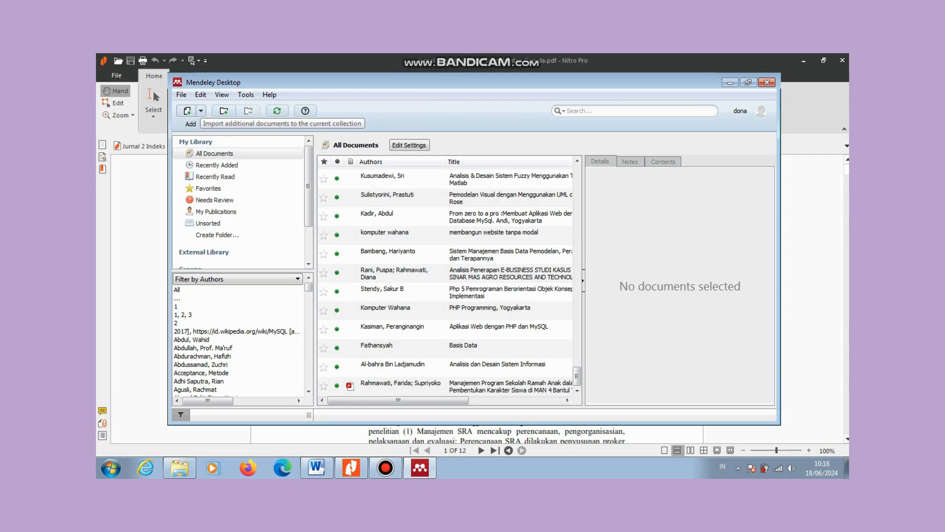
Step: Create a manual Journal Article entry and clear its 'No Title' placeholder
click(201, 111)
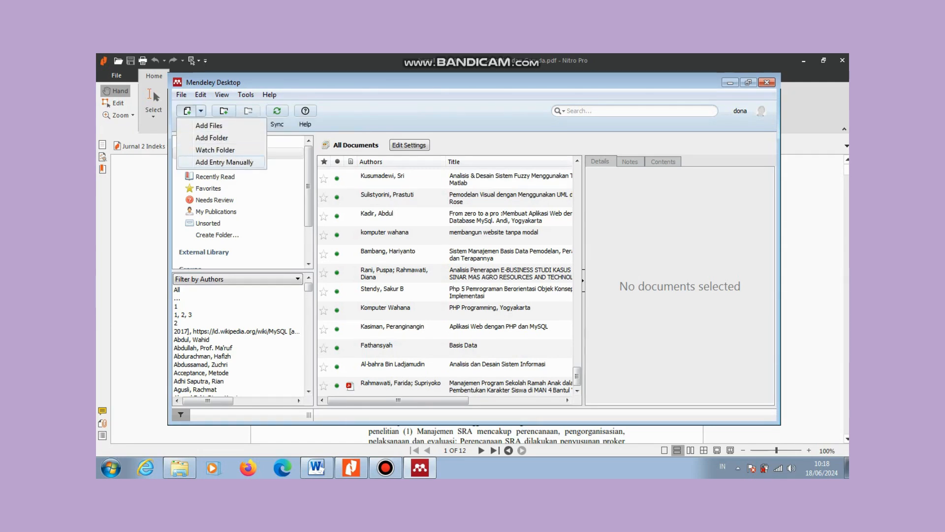
click(224, 162)
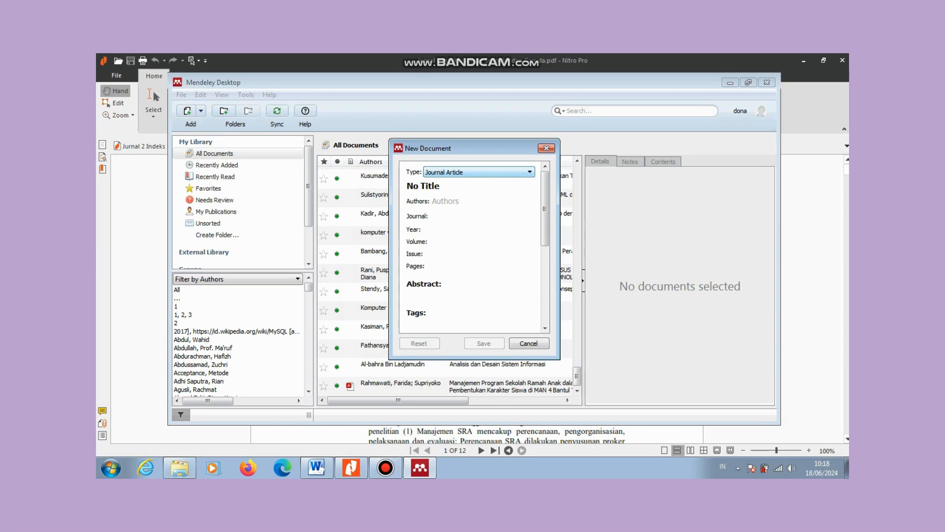
click(529, 172)
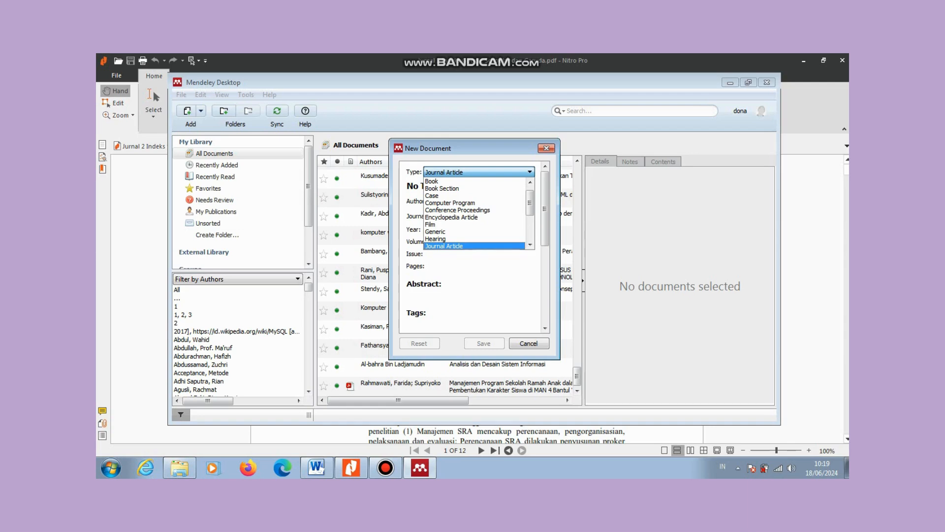
click(458, 246)
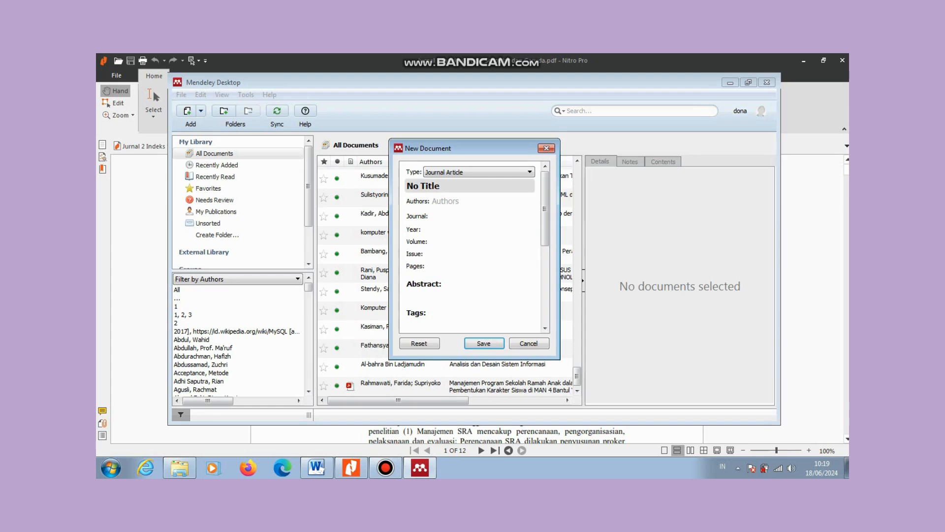
click(470, 186)
key(BackSpace)
key(BackSpace)
key(BackSpace)
key(BackSpace)
key(BackSpace)
key(BackSpace)
key(BackSpace)
key(BackSpace)
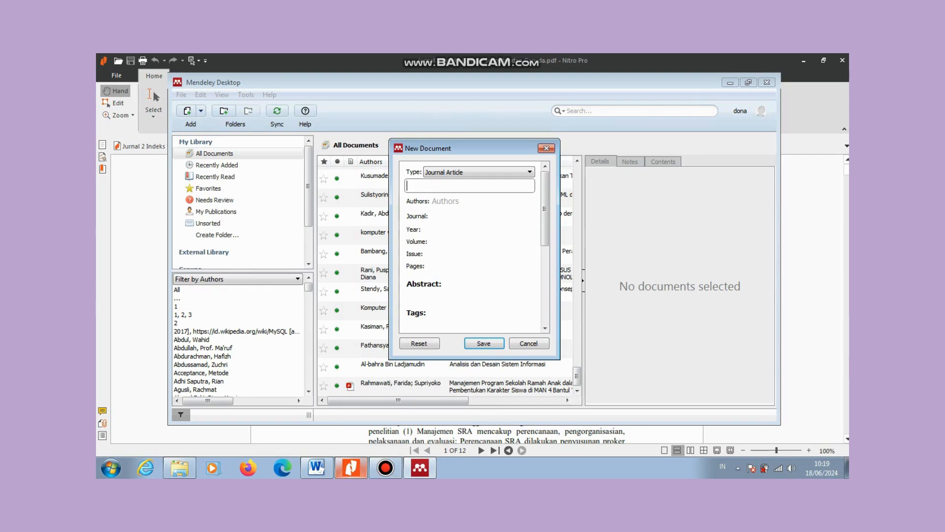
click(351, 467)
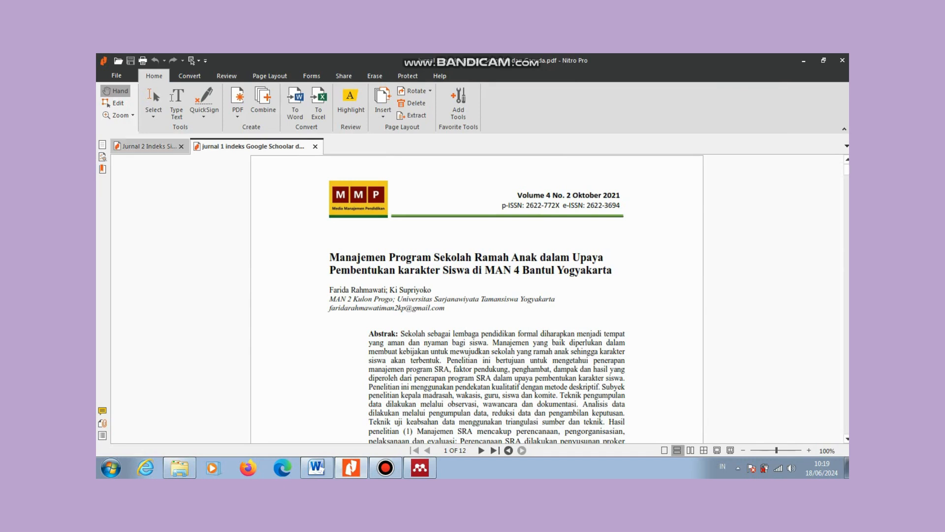
Step: Copy the title 'MANAJEMEN SEKOLAH RAMAH ANAK' from the Jurnal 2 PDF into the entry
click(148, 146)
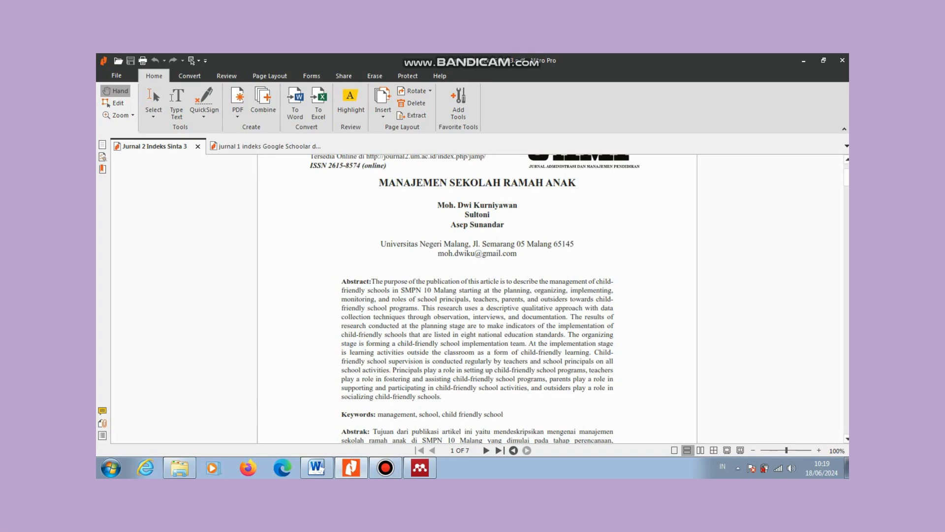
click(153, 113)
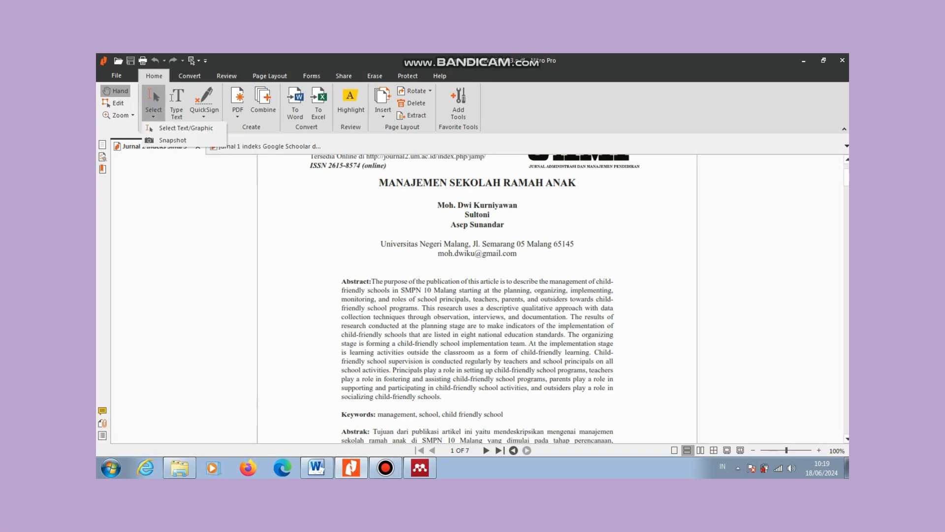
click(186, 128)
drag(371, 176, 581, 190)
key(ctrl+c)
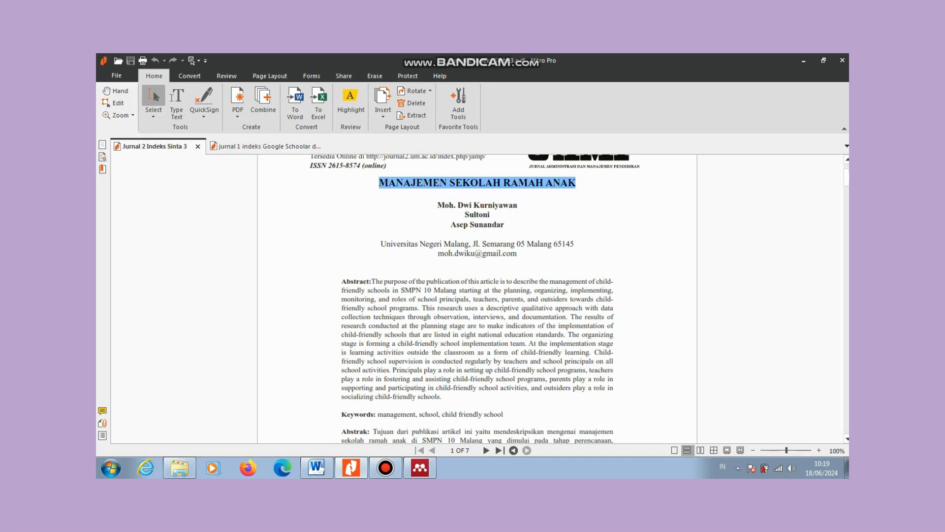
click(420, 467)
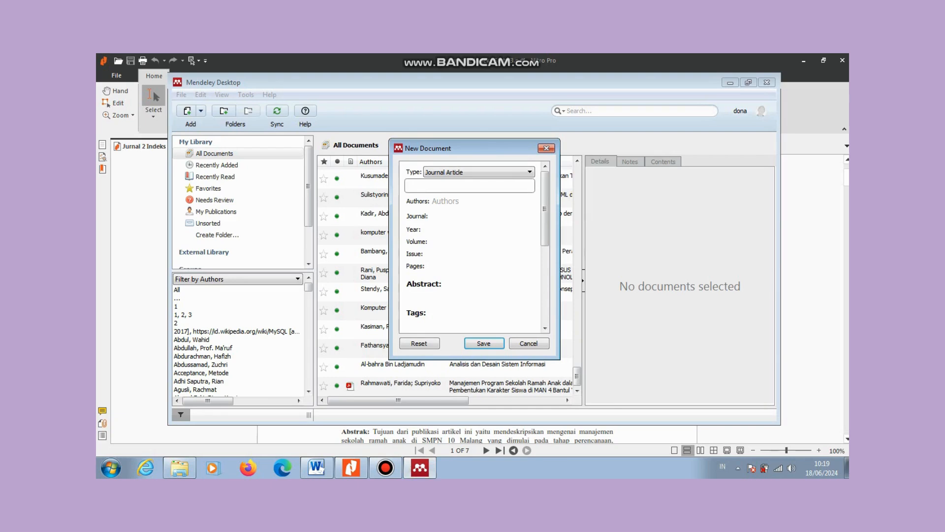
key(ctrl+v)
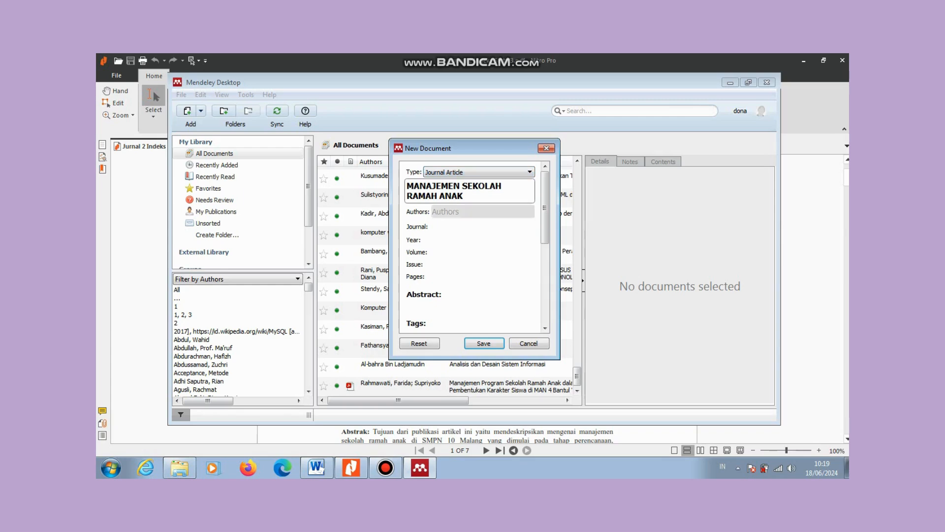
Step: Copy the three author names from the Jurnal 2 PDF into the entry's Authors field
click(459, 212)
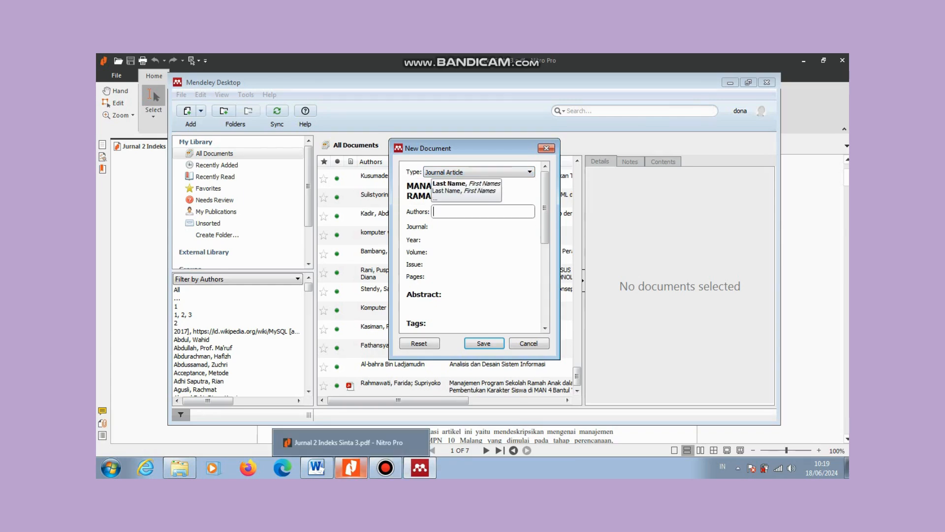
click(351, 468)
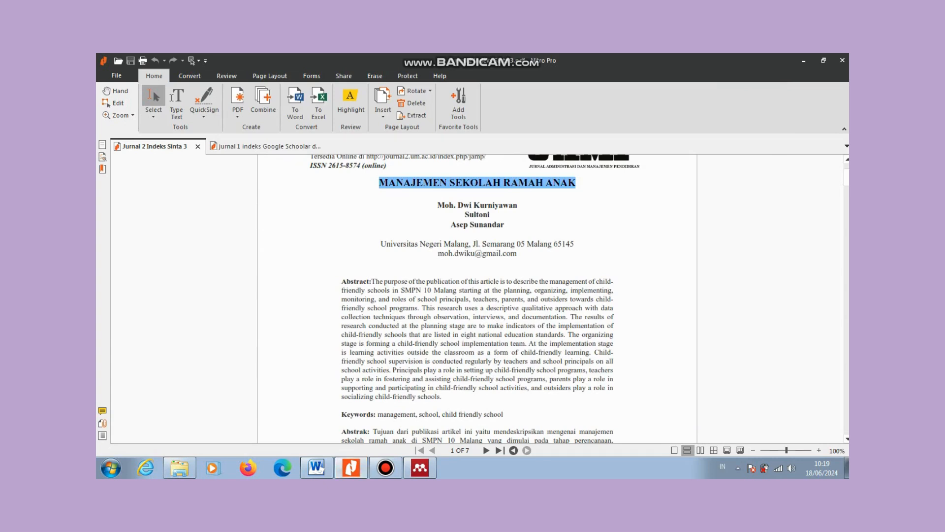
drag(438, 203, 523, 228)
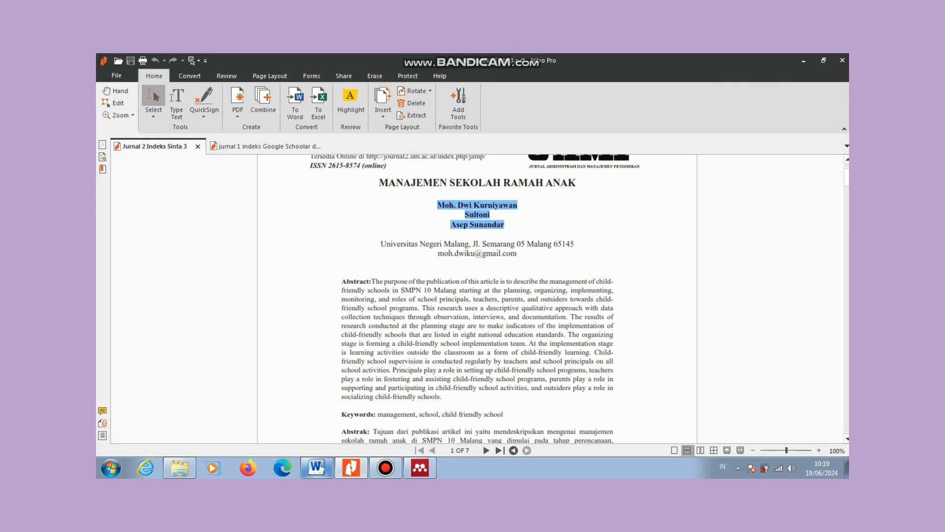
click(420, 468)
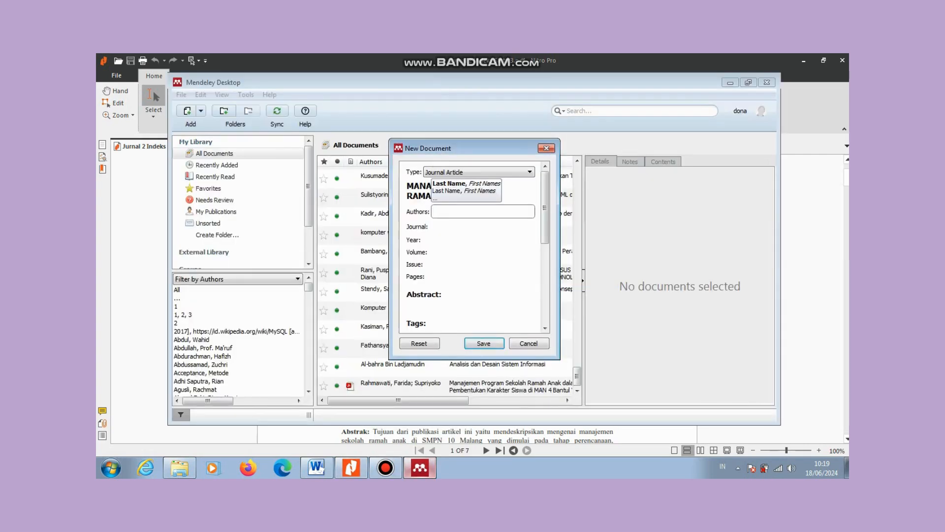
text(Kurniyawan, Moh. Dwi Sultoni Asep Sunandar)
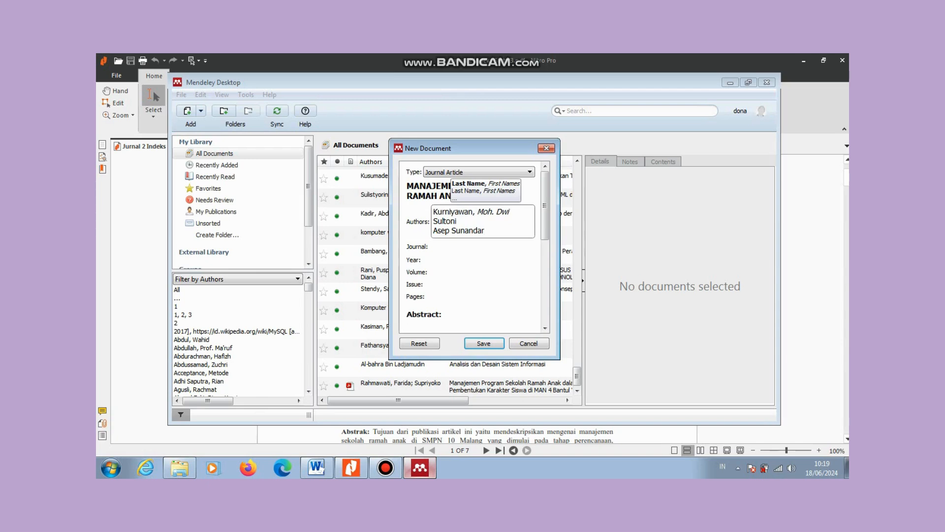
click(482, 248)
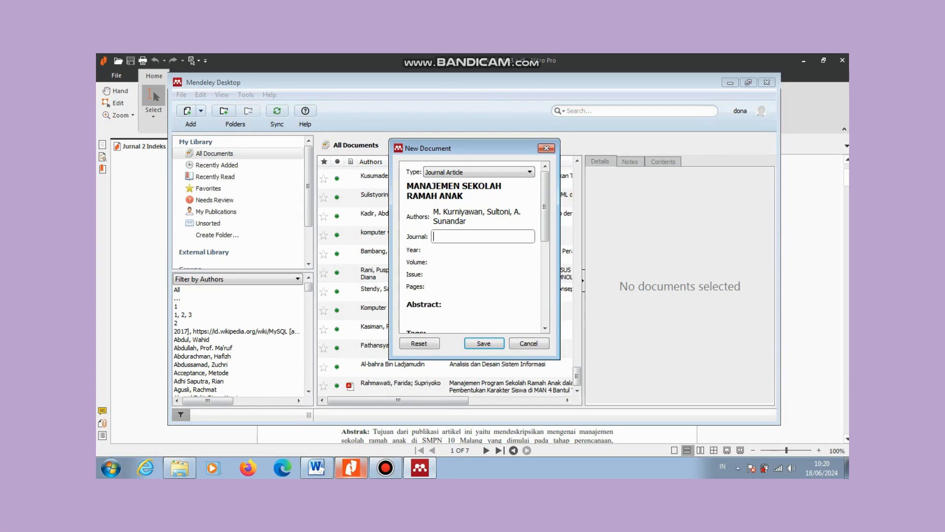
click(351, 468)
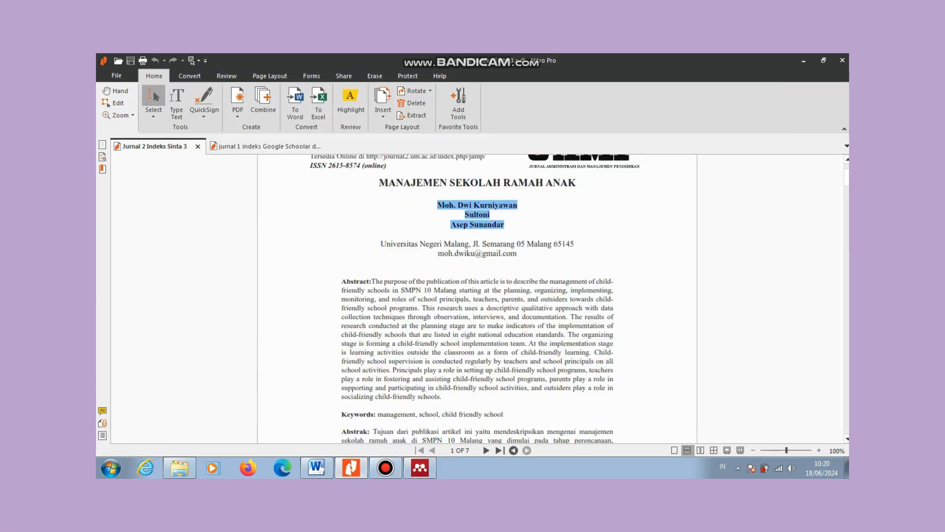
Step: Copy the journal name 'JAMP: Jurnal Adminitrasi dan Manajemen Pendidikan' from the PDF into the Journal field
scroll(477, 298, up, 3)
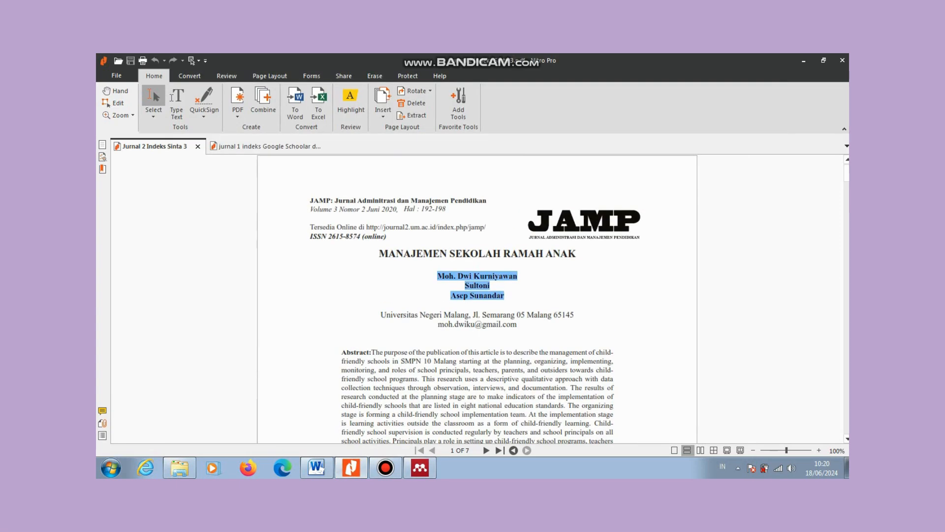
drag(306, 198, 494, 203)
key(ctrl+c)
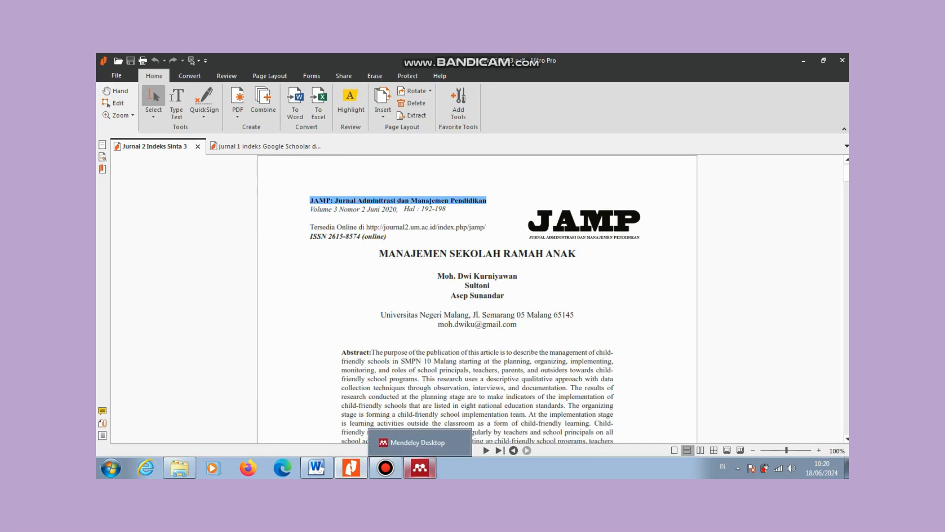
click(420, 468)
key(ctrl+v)
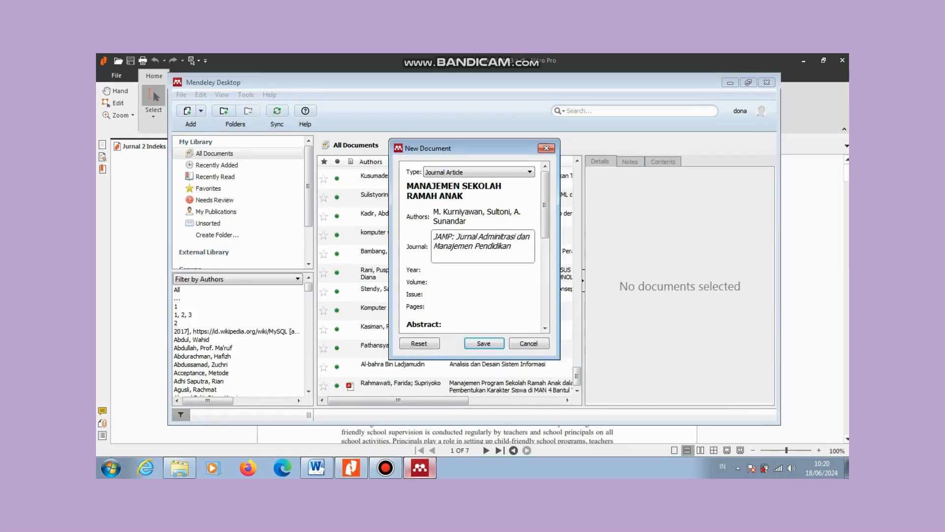
click(482, 270)
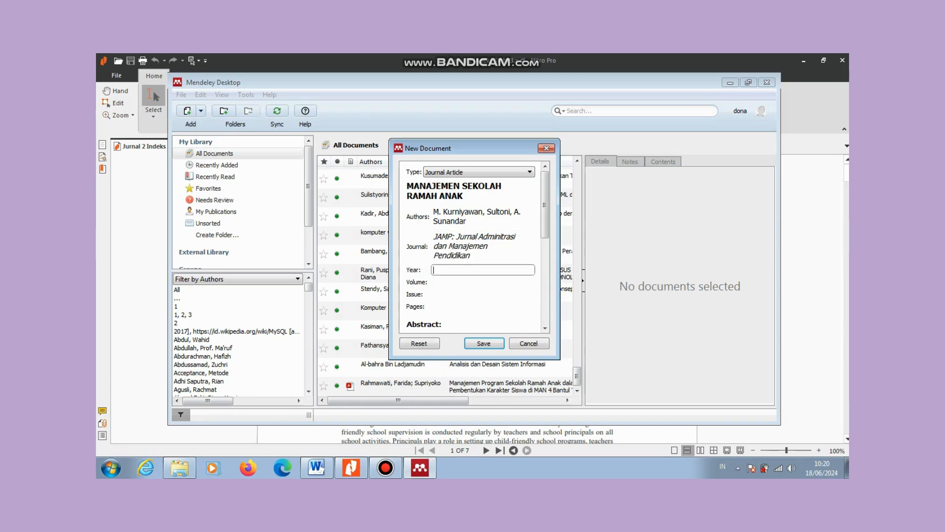
Step: Enter year 2020 and volume 3, checking the journal PDF for the volume
mouse_move(420, 467)
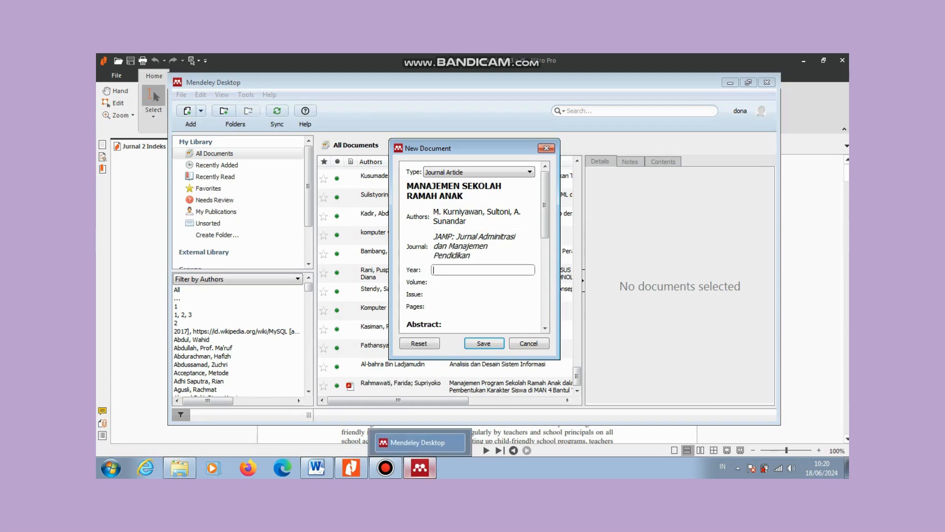
mouse_move(351, 467)
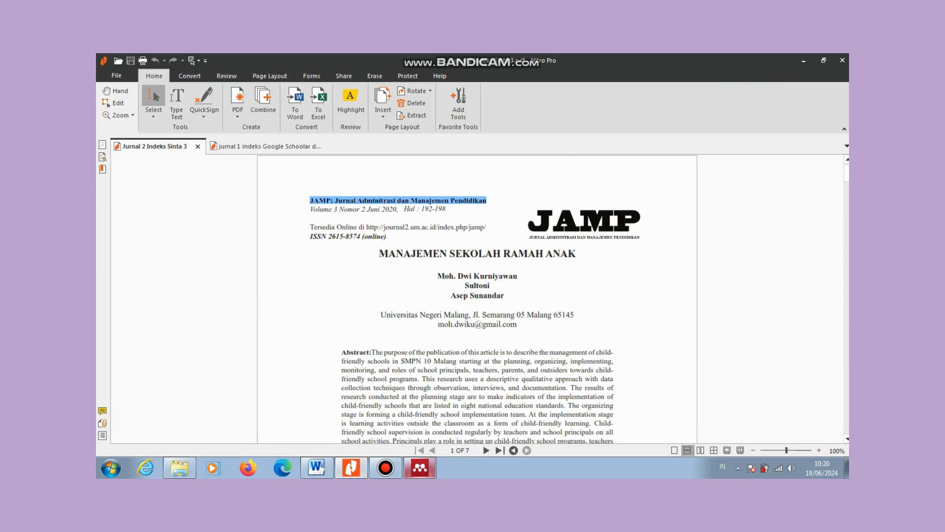
click(420, 467)
text(2020)
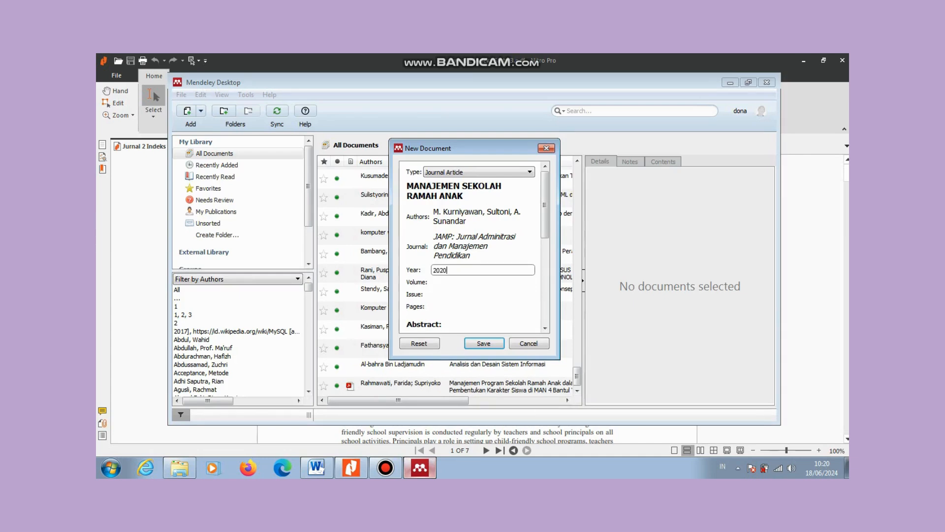
click(473, 282)
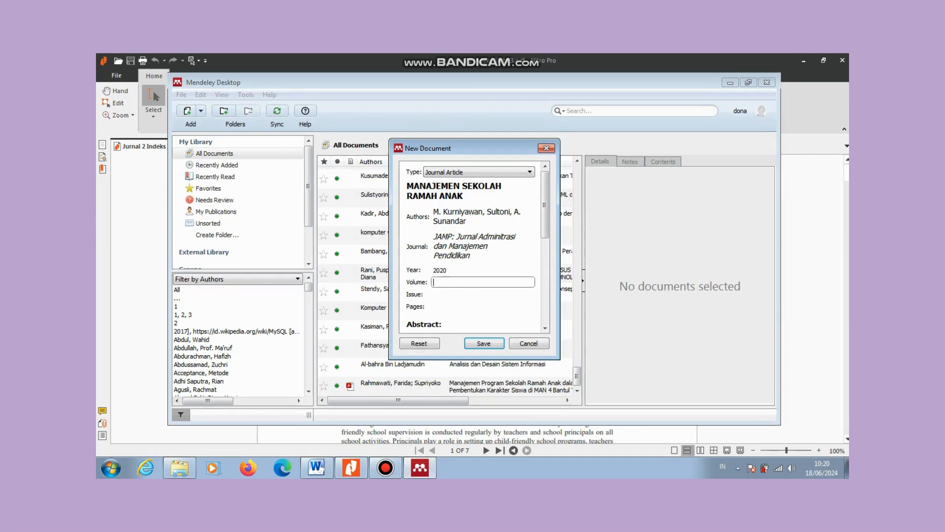
click(351, 467)
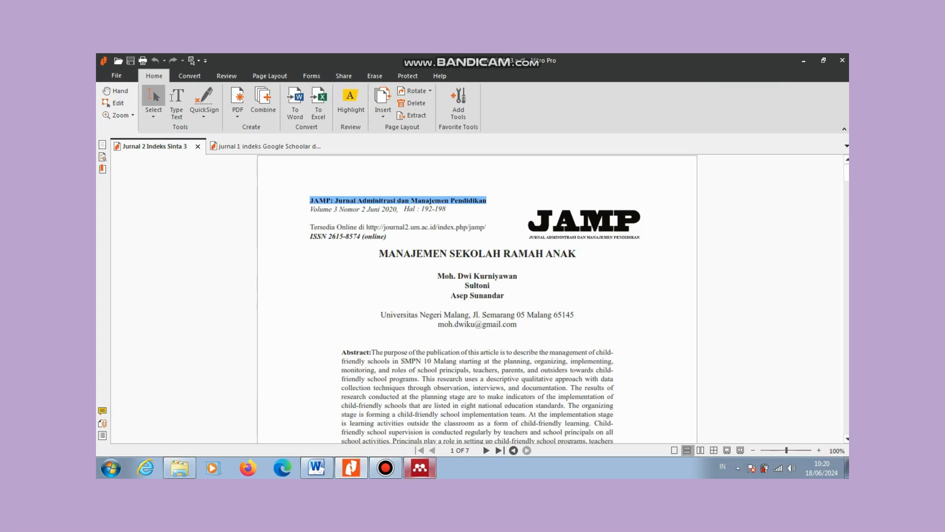
click(420, 468)
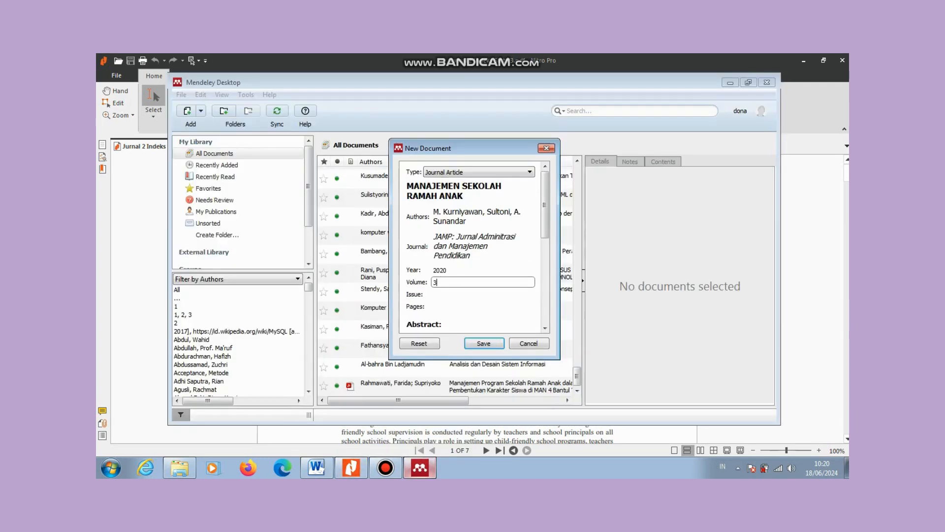
text(3)
click(482, 295)
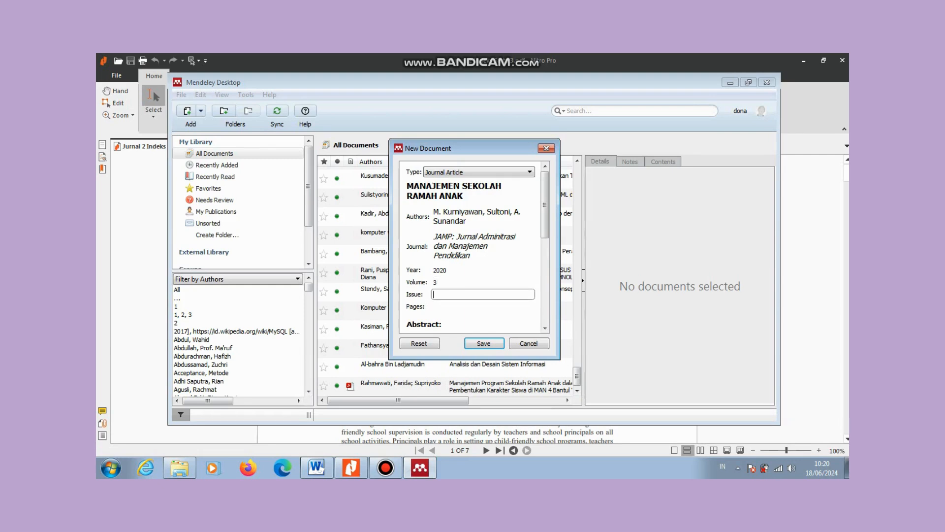
click(420, 467)
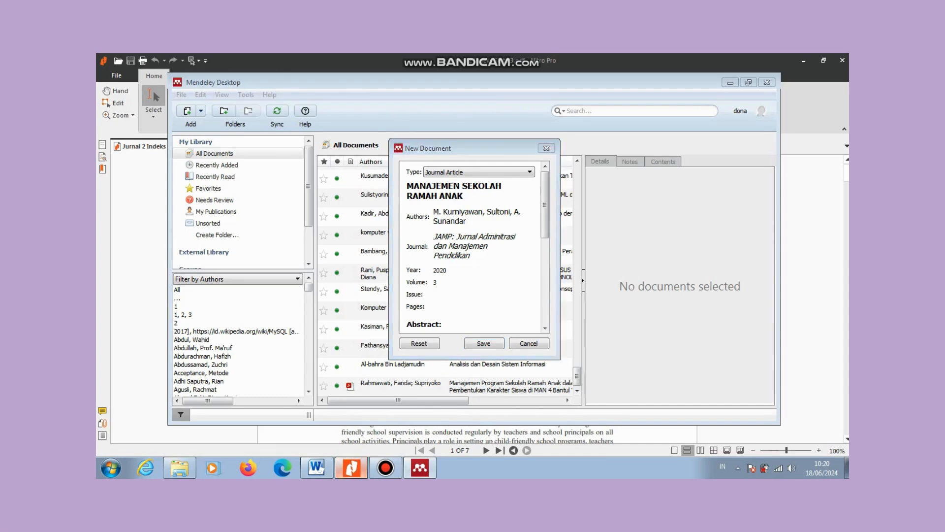
click(351, 467)
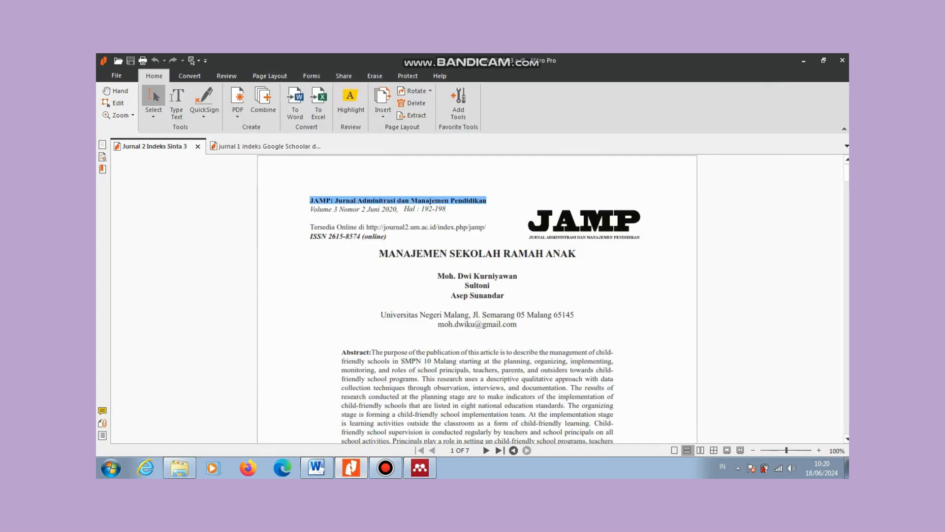
Step: Confirm issue 2 in the Mendeley entry and locate the page range 192-198 in the journal PDF
click(420, 467)
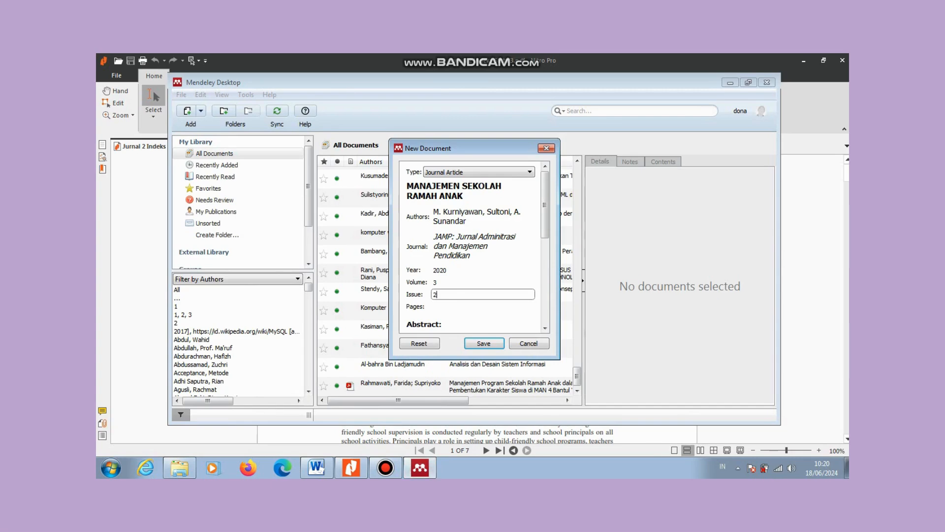
key(Tab)
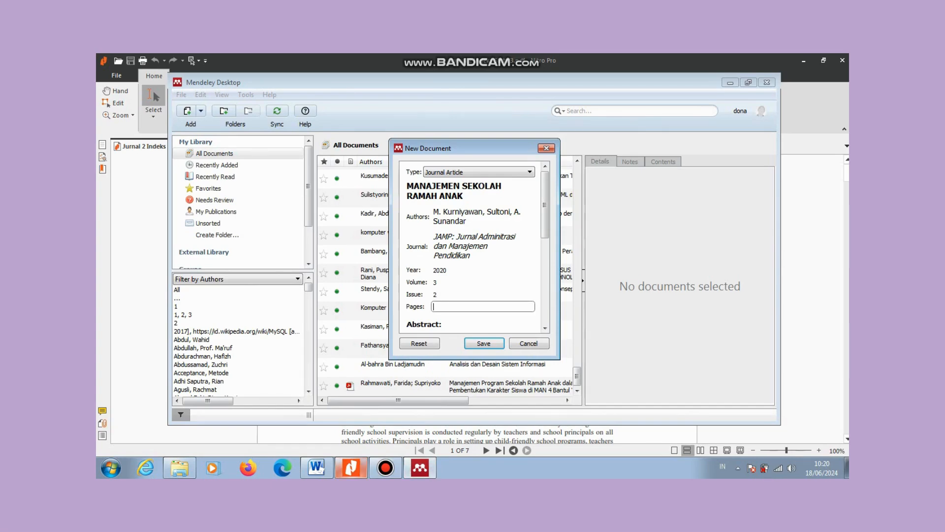
click(351, 467)
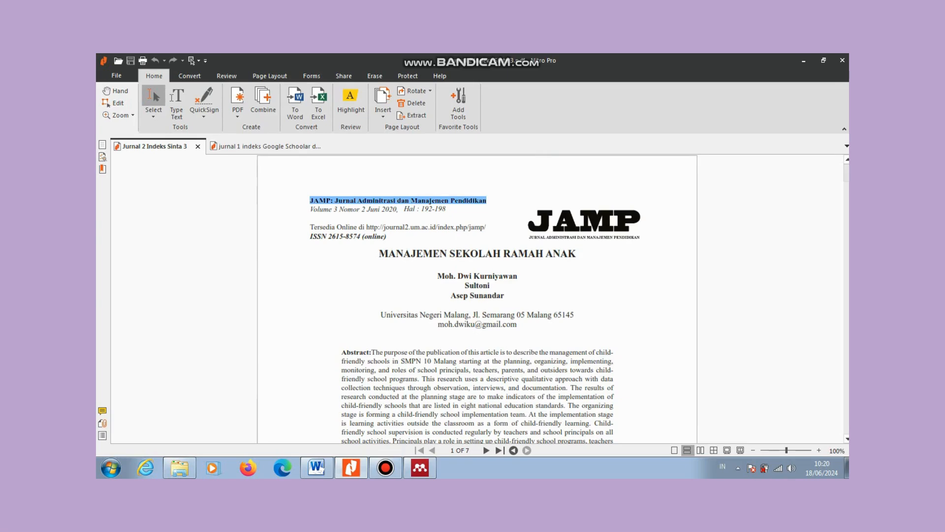
scroll(477, 298, down, 15)
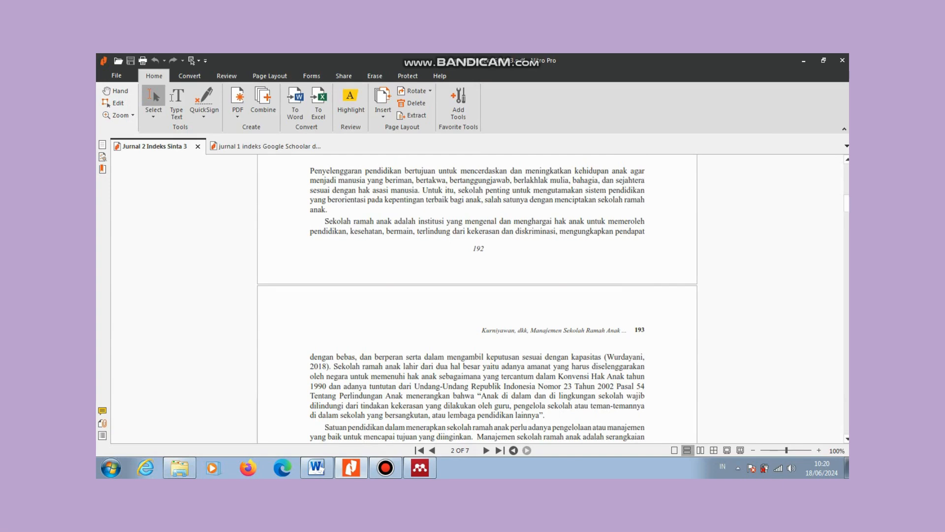
drag(846, 204, 847, 396)
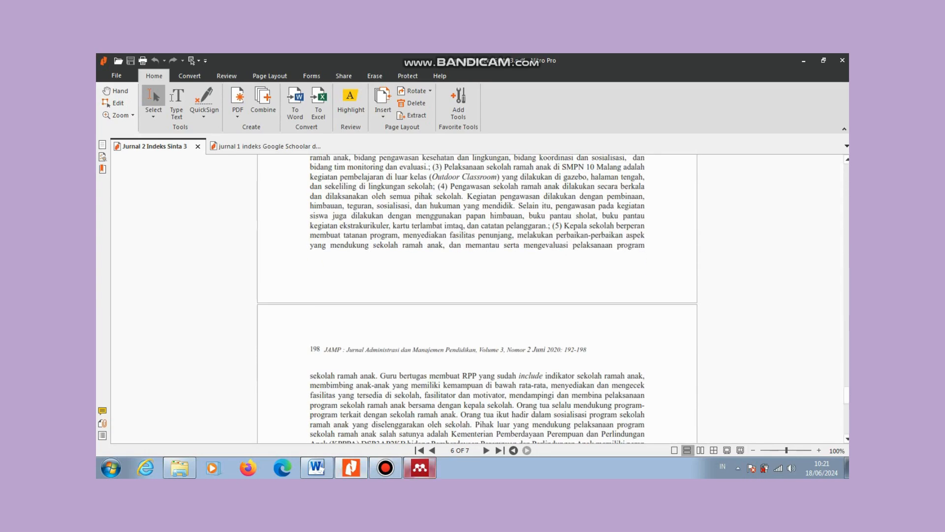
Step: Enter pages 192-198, review the fields, and save the MANAJEMEN SEKOLAH RAMAH ANAK reference
click(420, 468)
text(19)
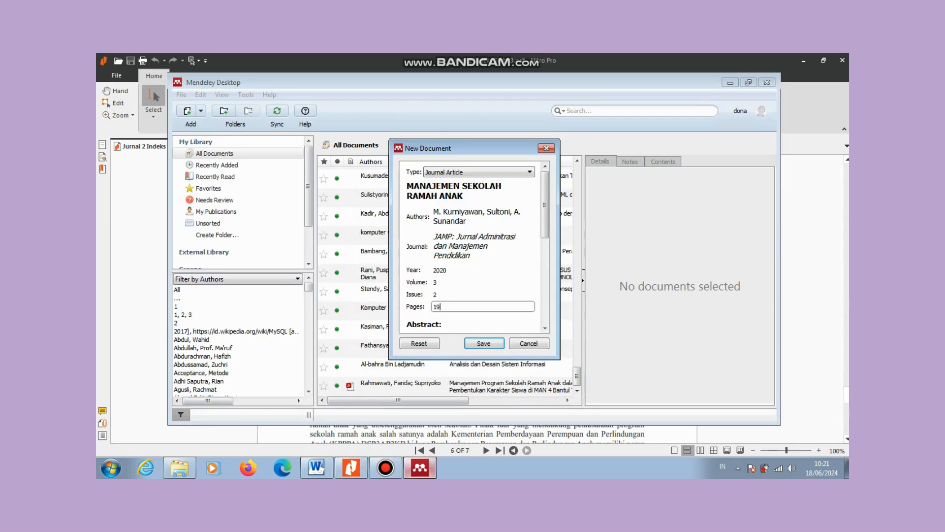
text(2-198)
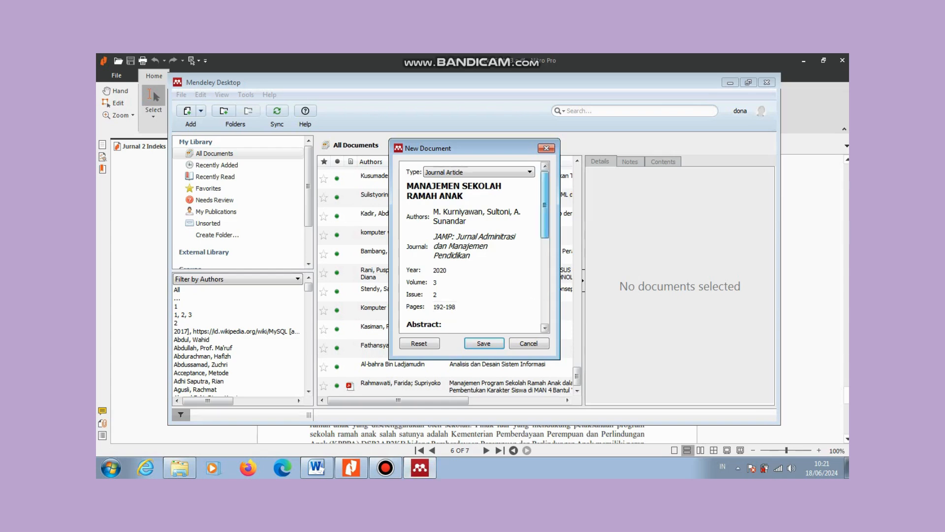
scroll(472, 246, down, 4)
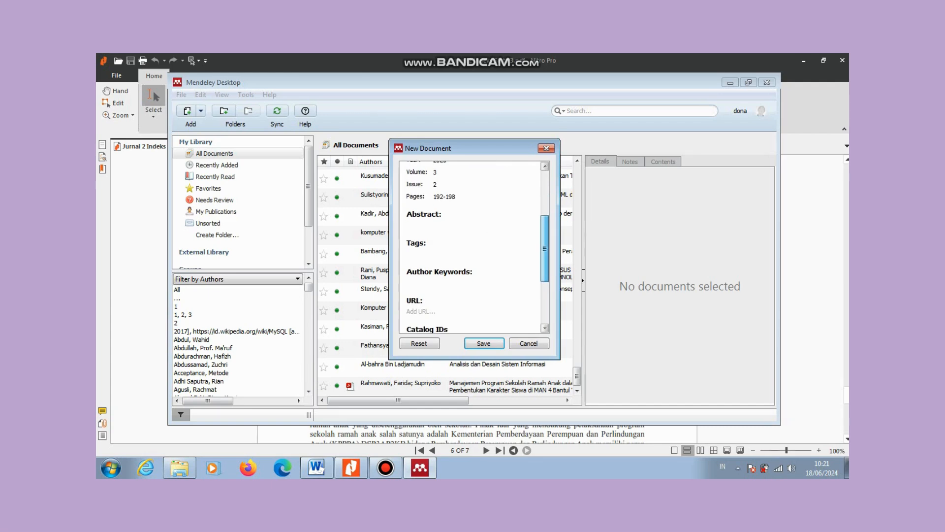
scroll(473, 246, up, 5)
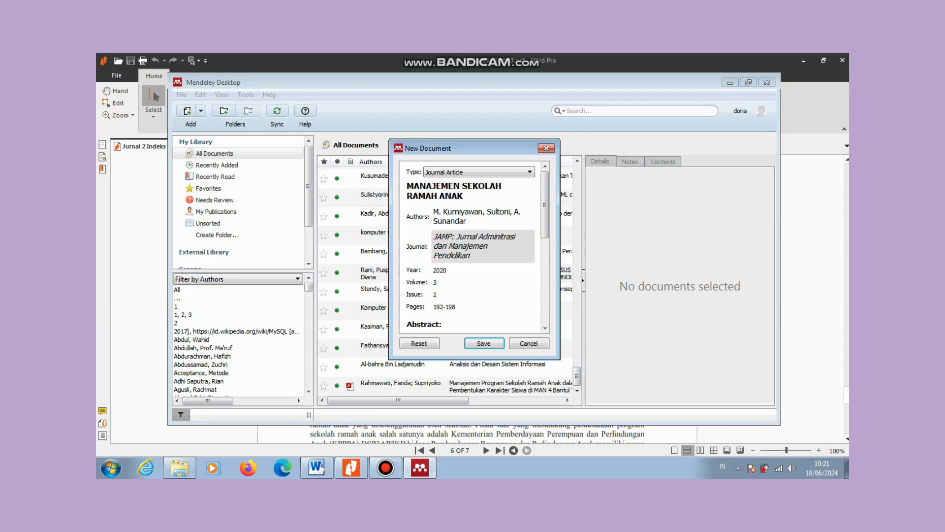
click(483, 343)
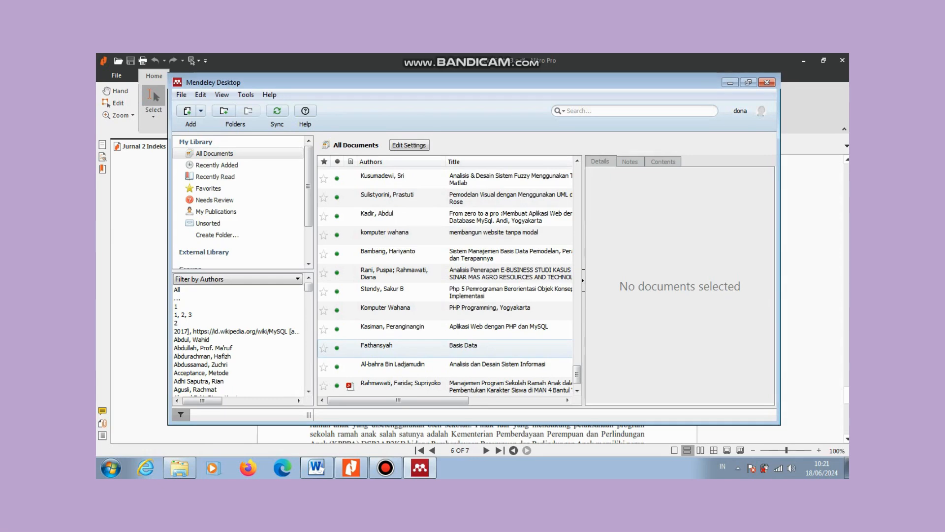
Step: Scroll the All Documents list to confirm the new entry, then minimize Mendeley
drag(577, 374, 577, 174)
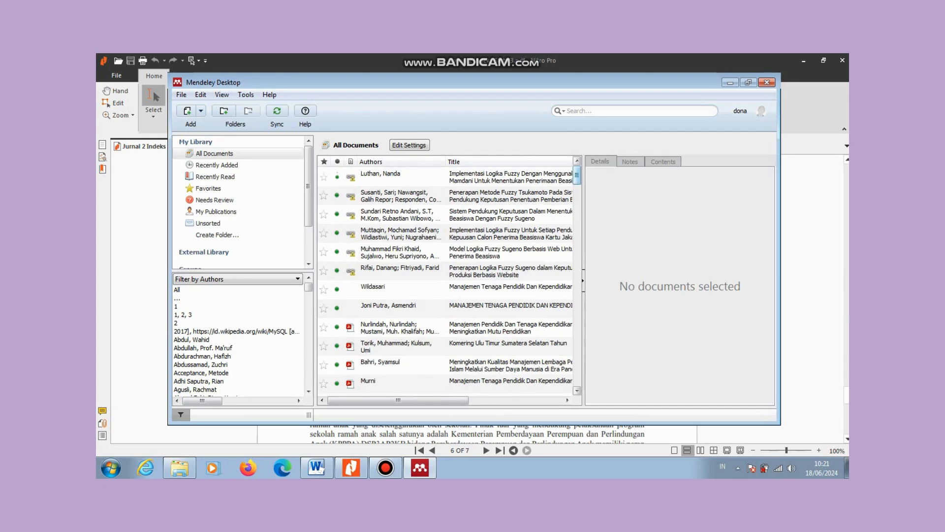
drag(577, 174, 577, 376)
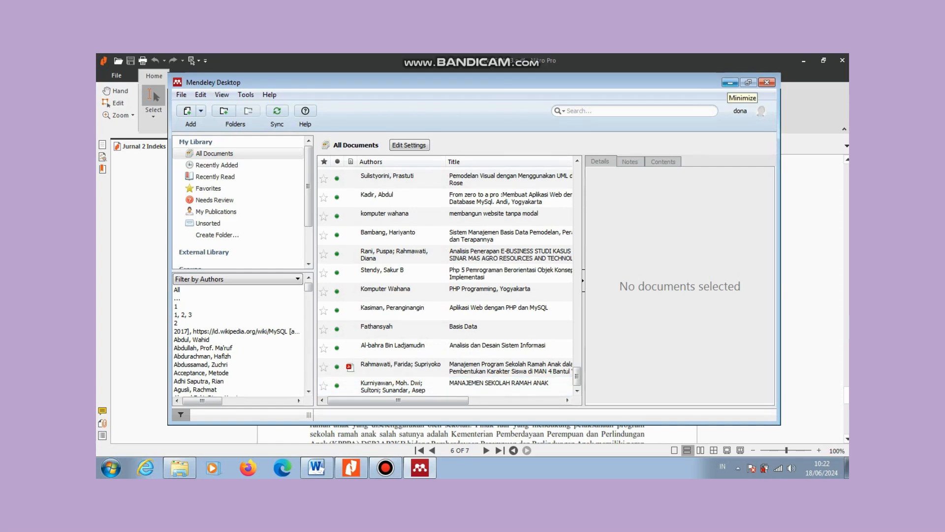
click(730, 83)
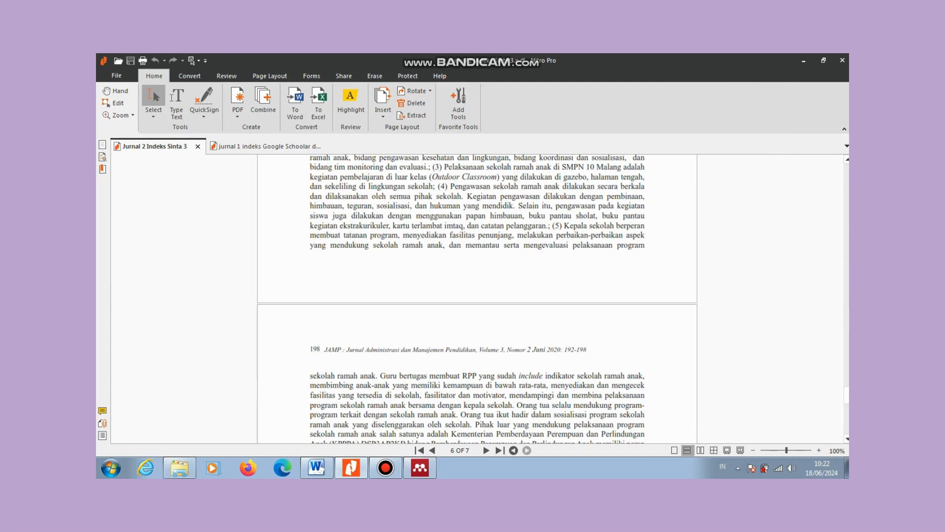
Step: Remove the period after 'di SMPN 34 Sijunjung' in the Pendahuluan paragraph and show the References tools
mouse_move(317, 468)
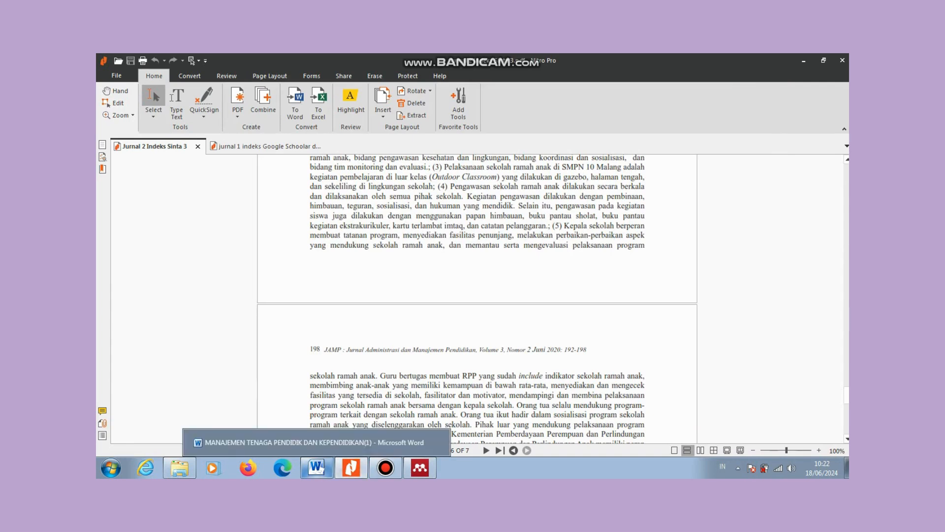
click(316, 468)
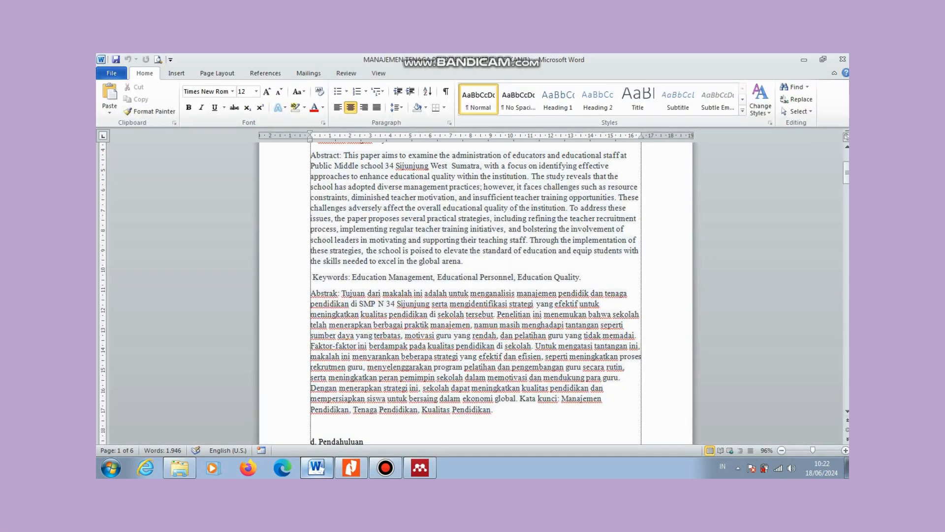
drag(847, 173, 846, 162)
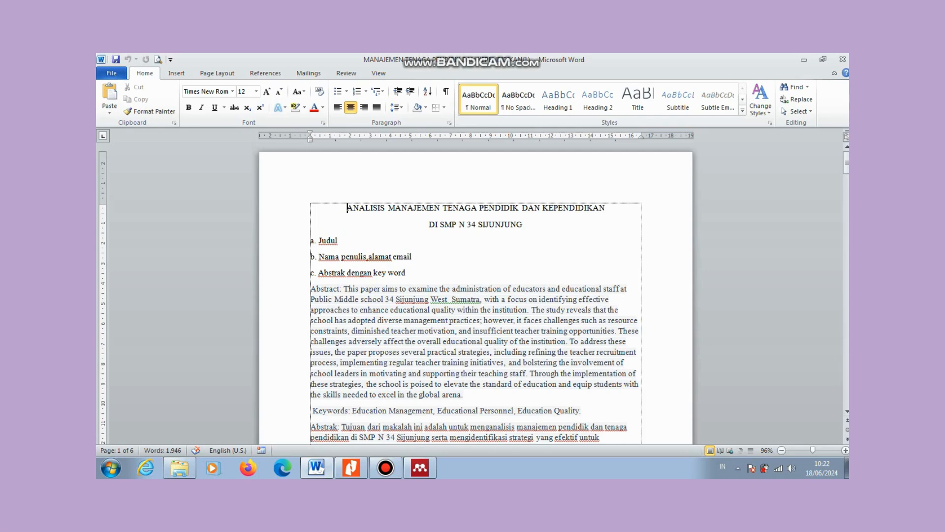
drag(847, 163, 847, 195)
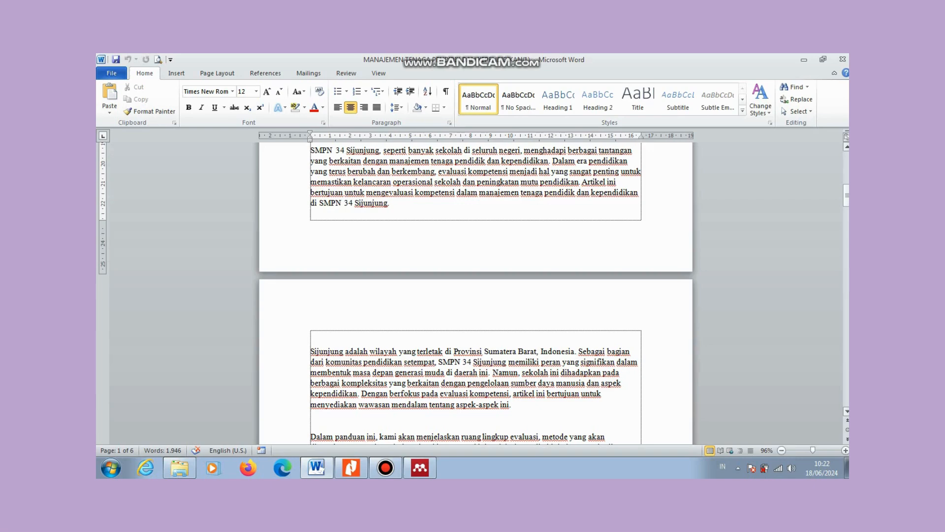
mouse_move(846, 195)
mouse_down()
mouse_move(847, 182)
mouse_move(847, 195)
mouse_up()
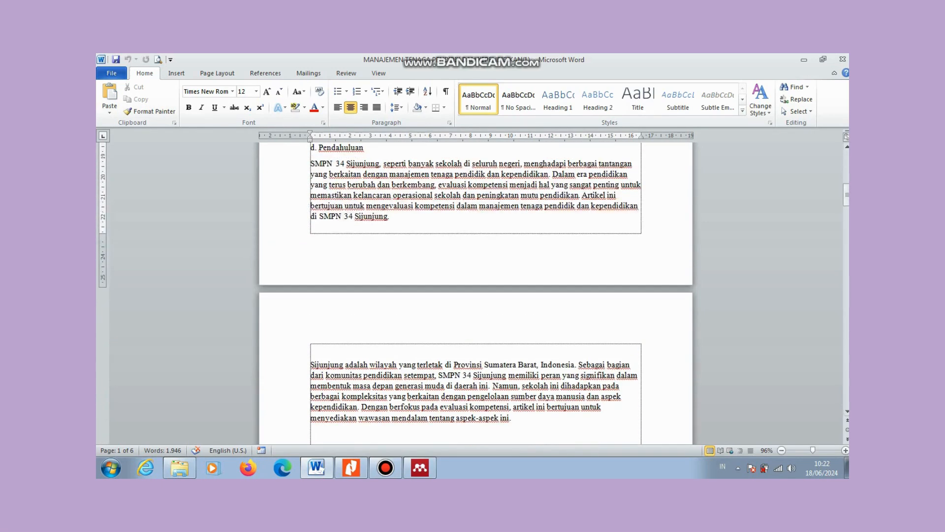
key(ctrl+l)
key(BackSpace)
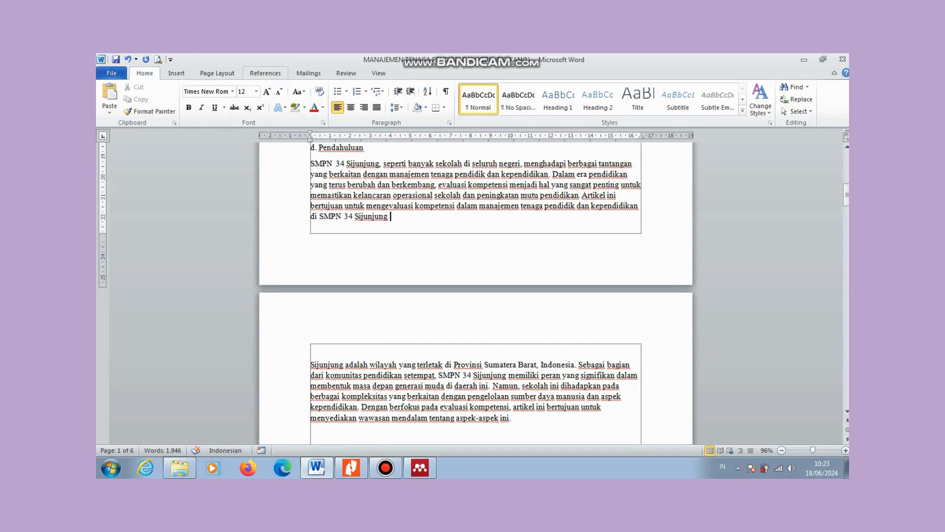
click(265, 73)
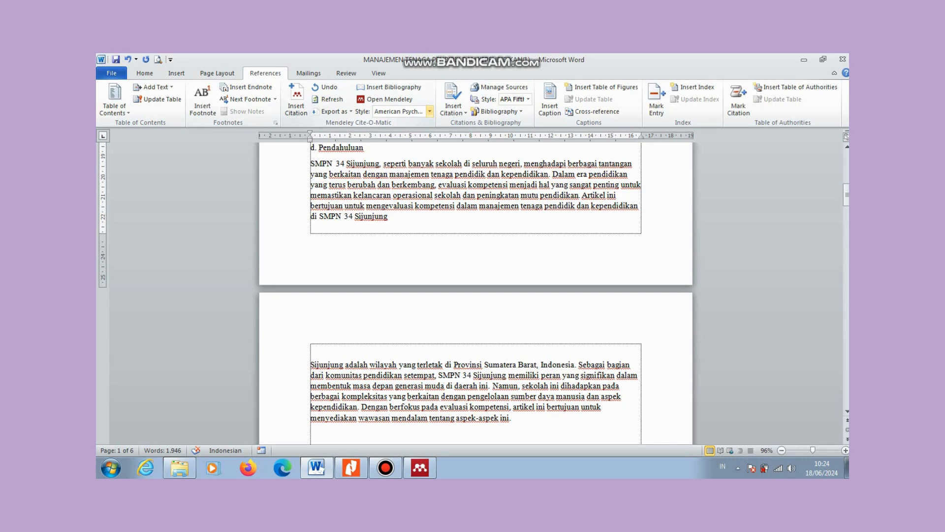
click(296, 99)
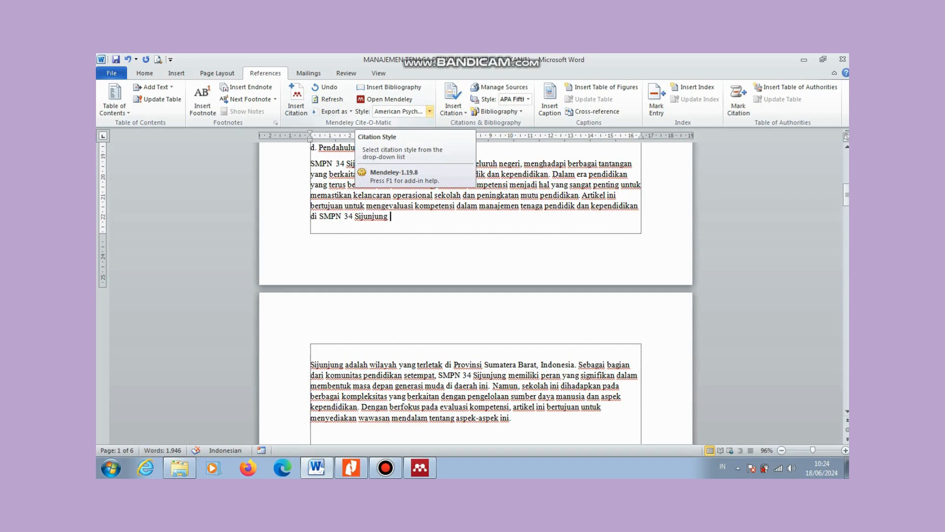
click(429, 111)
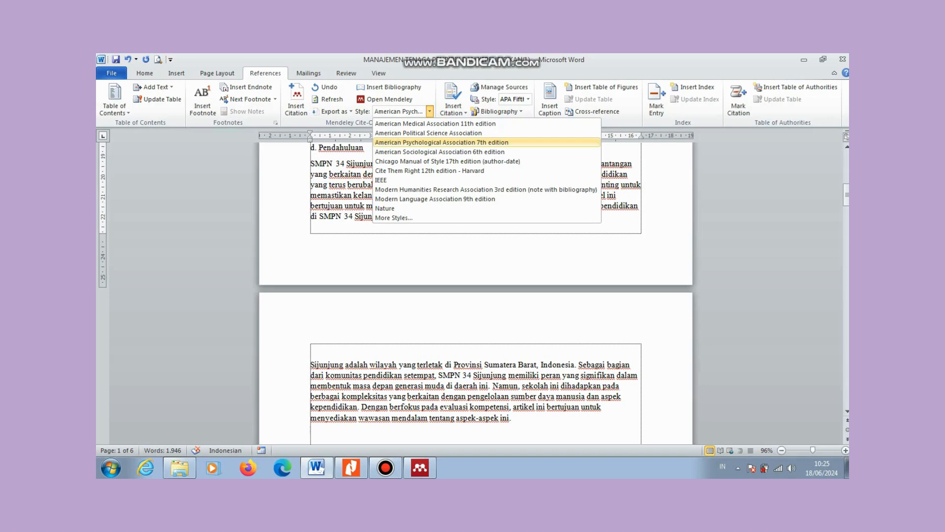
click(442, 142)
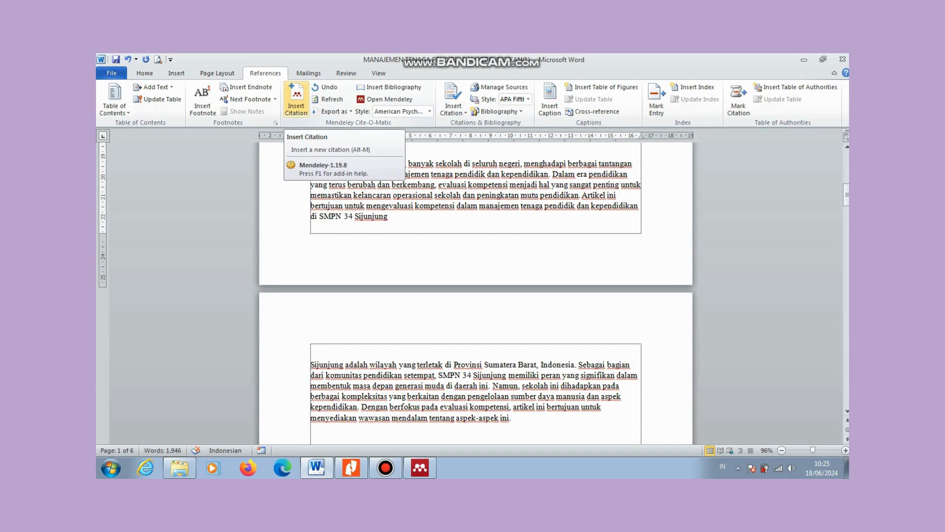
Step: Start a Mendeley citation, then check the MAN 4 Bantul journal PDF in Nitro Pro
click(295, 97)
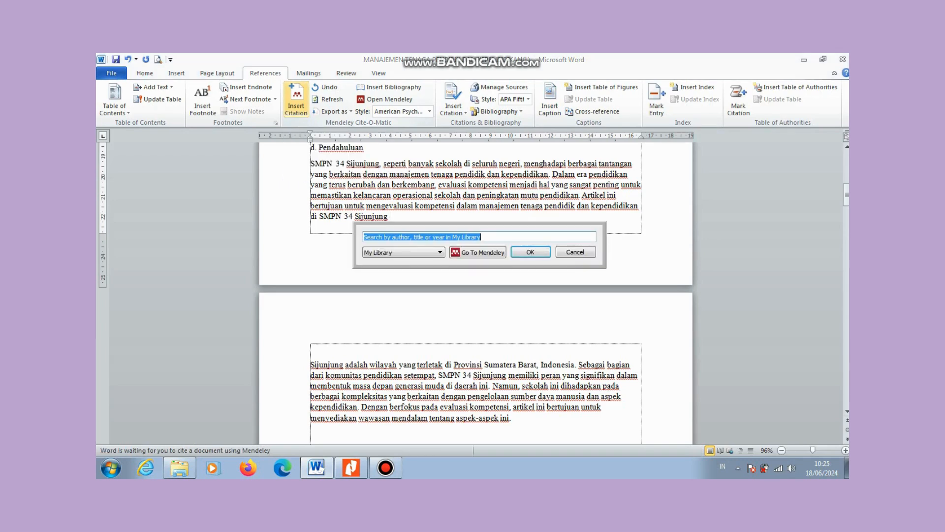
mouse_move(351, 468)
click(351, 467)
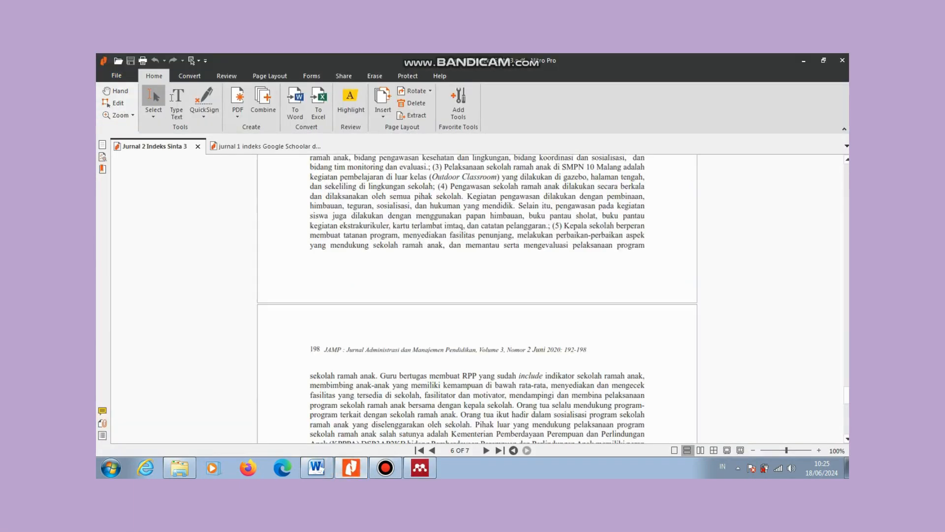
click(263, 146)
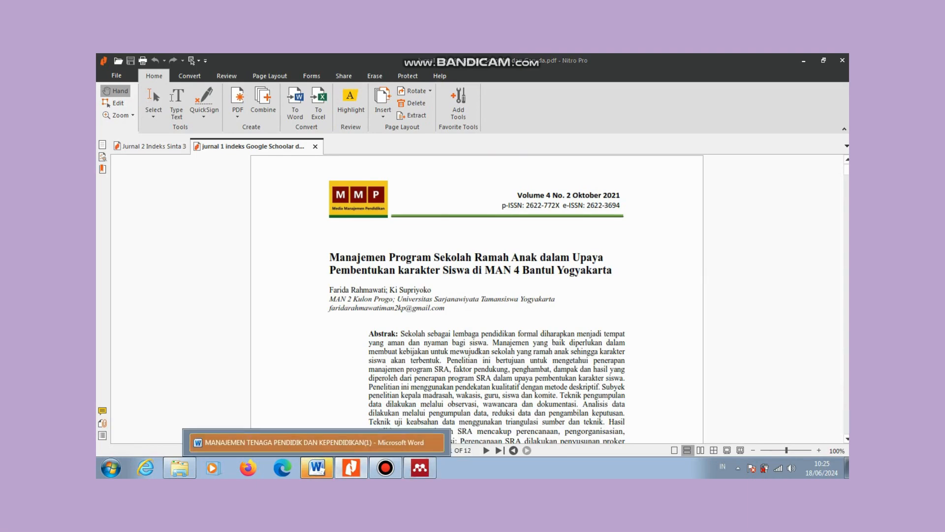
click(316, 468)
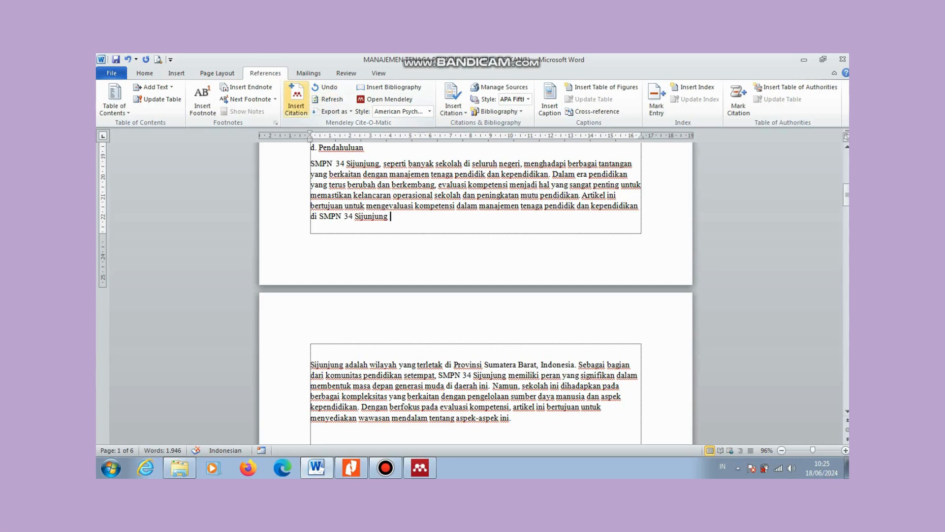
Step: Search 'manajemen sekolah ramah' and insert an APA citation of the 2022 Media Manajemen Pendidikan article
click(296, 99)
text(manajemen)
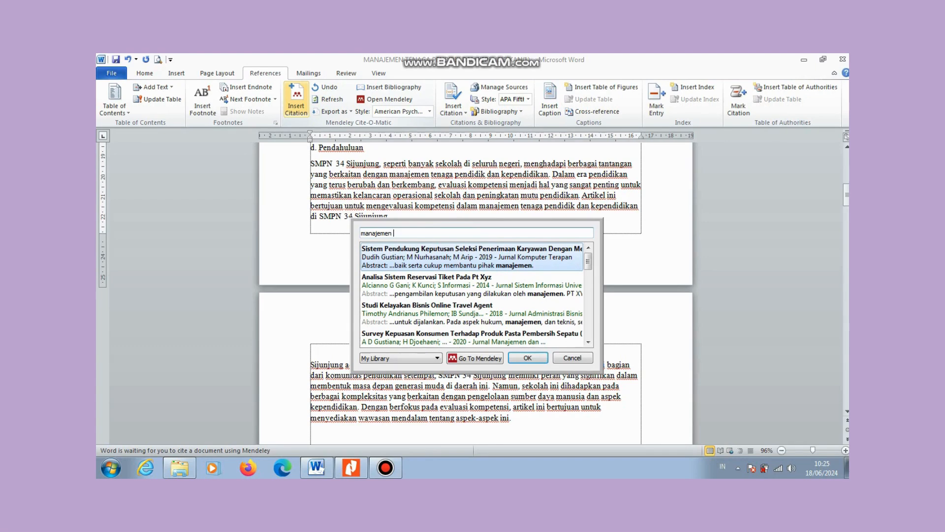
drag(588, 262, 588, 291)
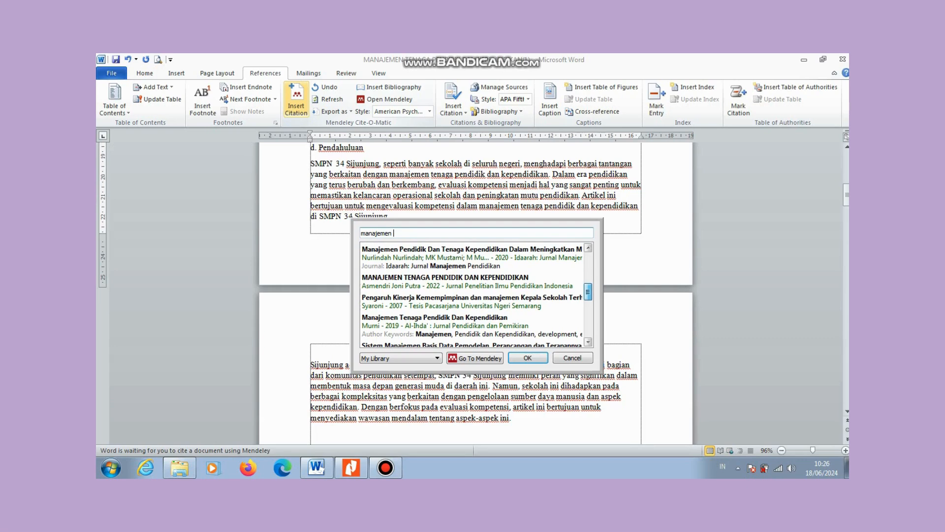
text(sekola)
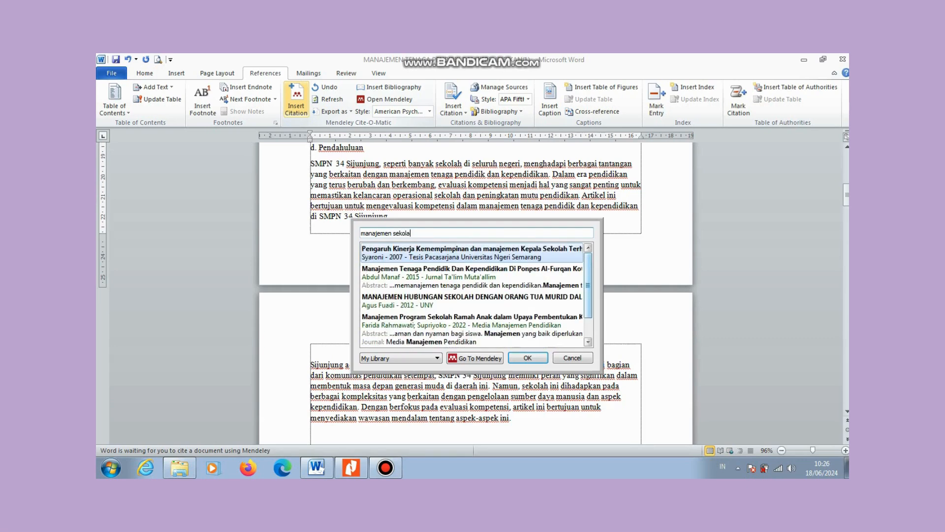
text(h ramah)
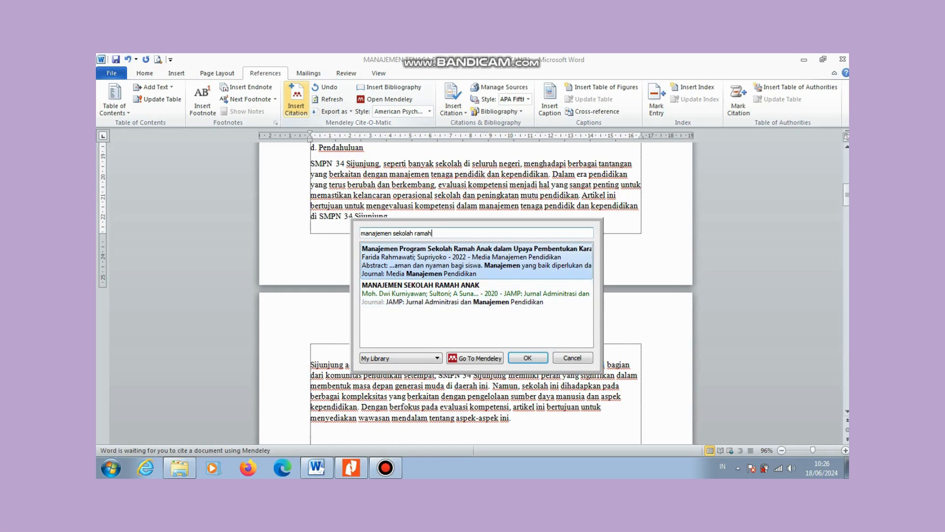
key(Return)
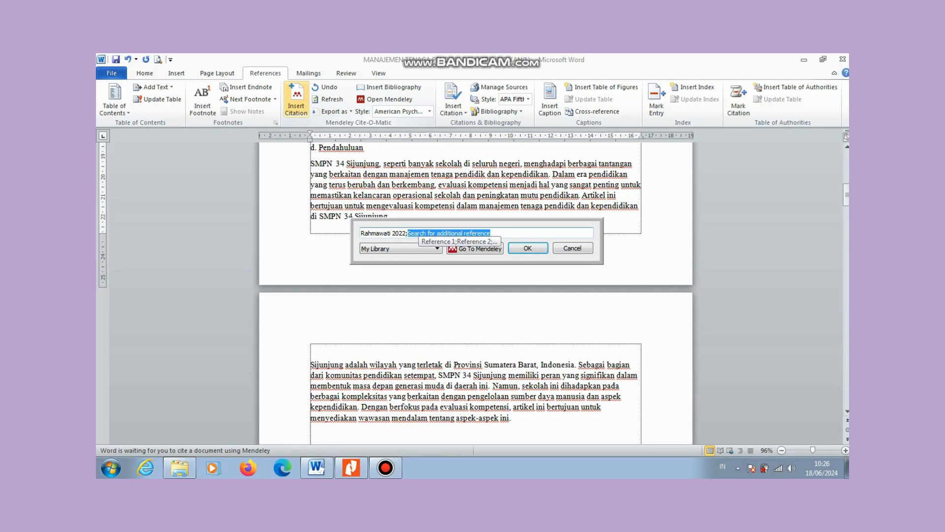
key(Return)
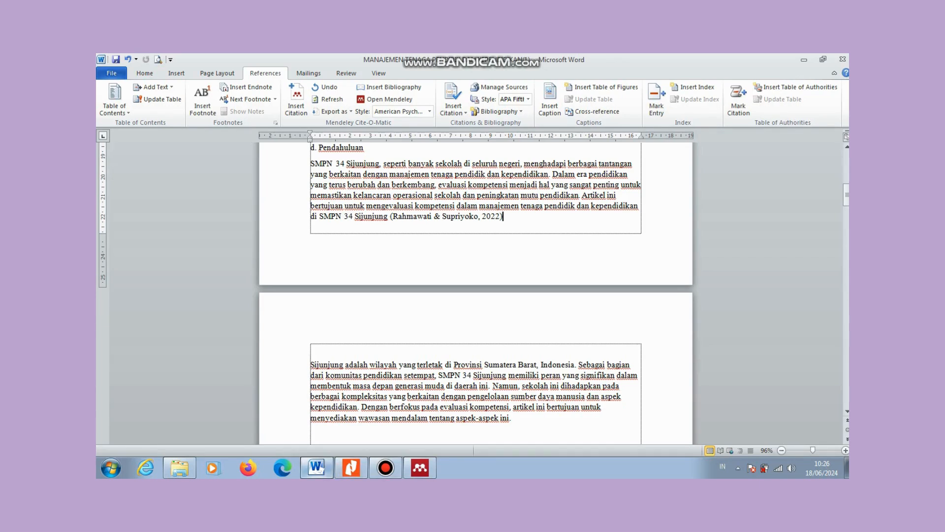
Step: Delete the period after 'aspek-aspek ini' in the page-2 paragraph
click(351, 467)
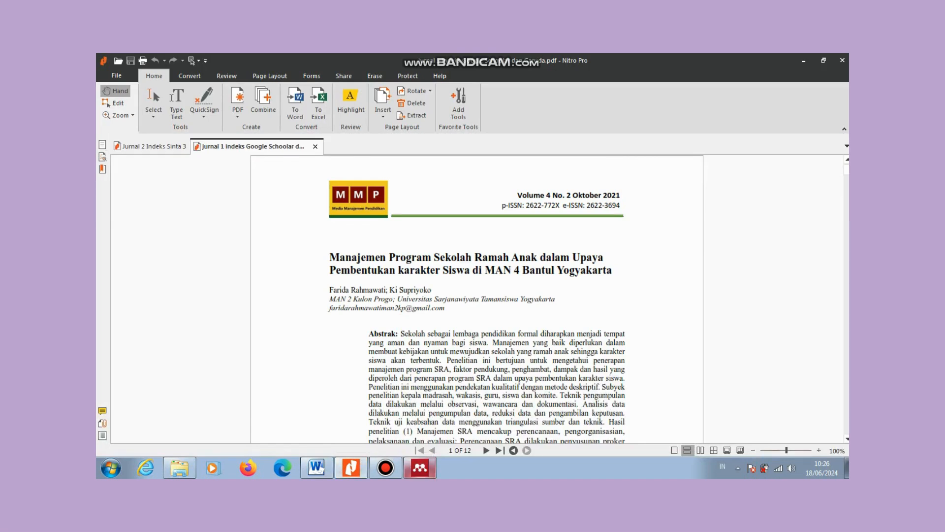
click(317, 468)
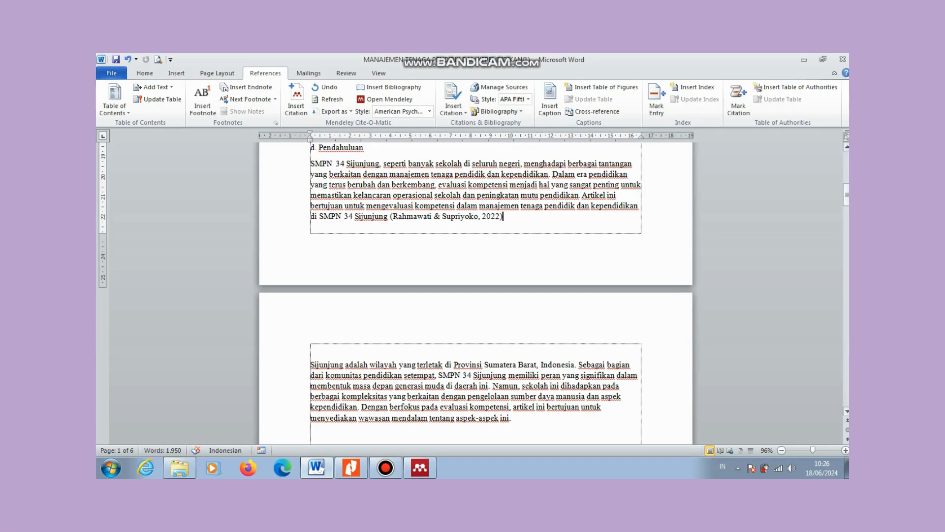
drag(847, 195, 847, 205)
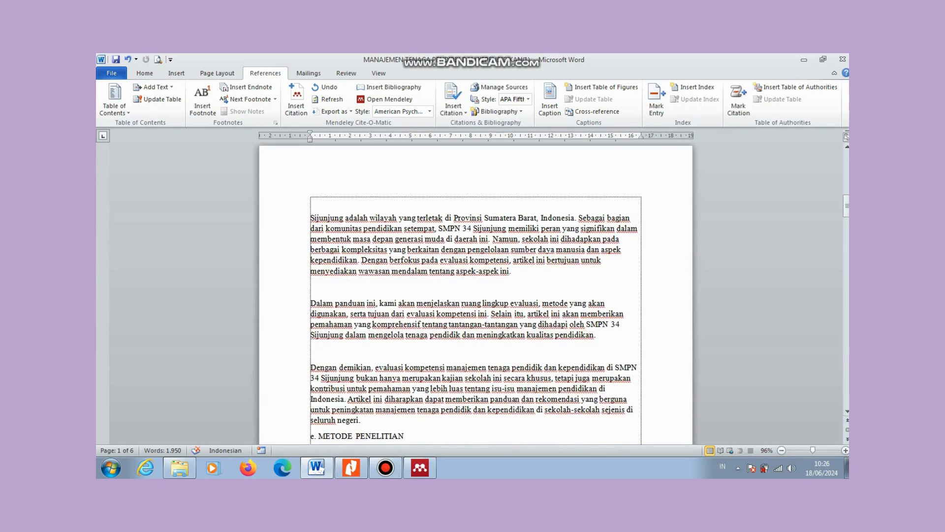
click(512, 271)
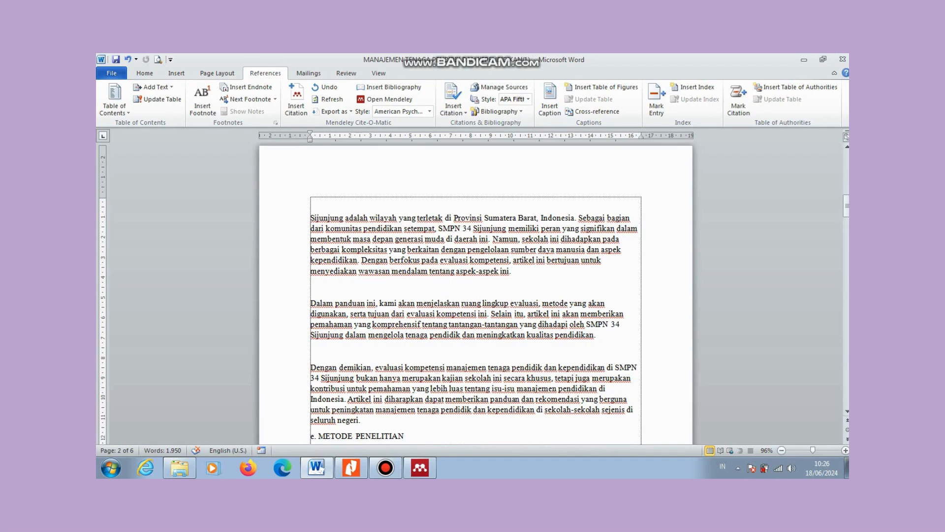
key(BackSpace)
key(BackSpace)
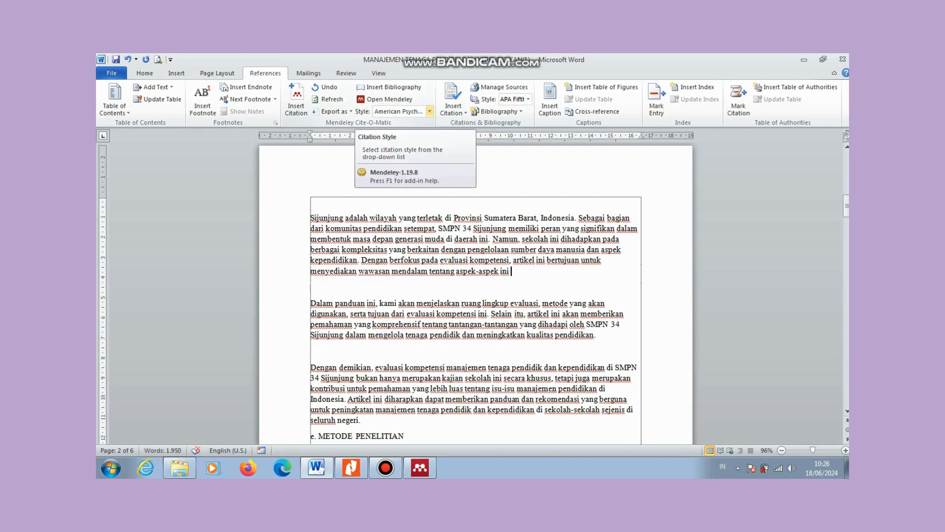
Step: Switch the Mendeley citation style to IEEE and start a new citation
click(429, 111)
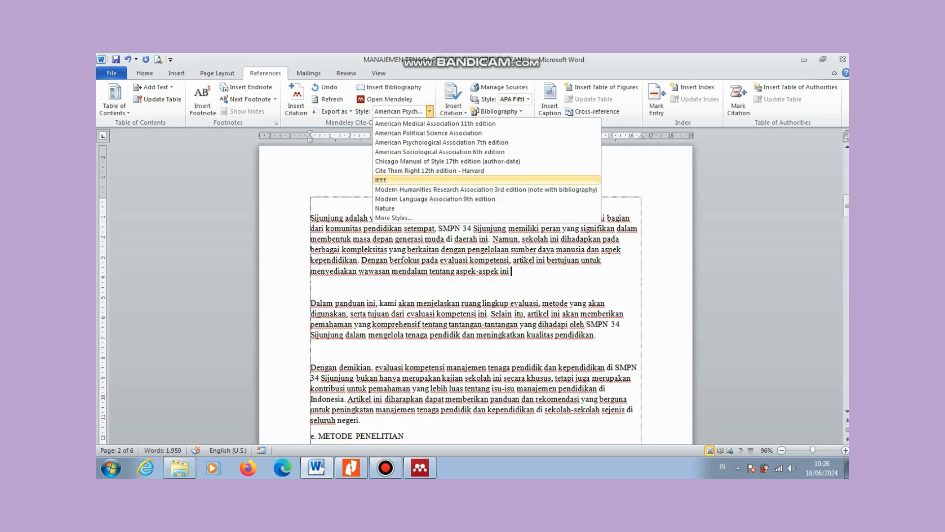
click(389, 180)
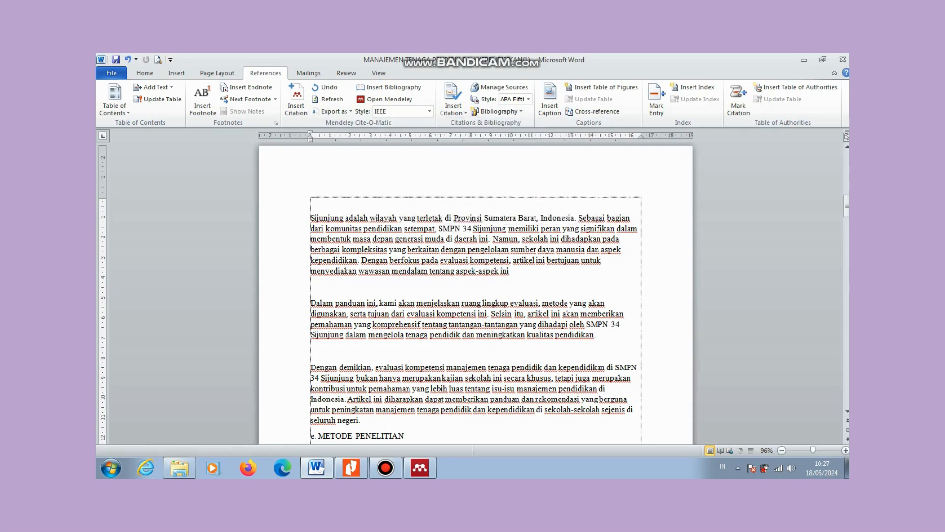
click(296, 98)
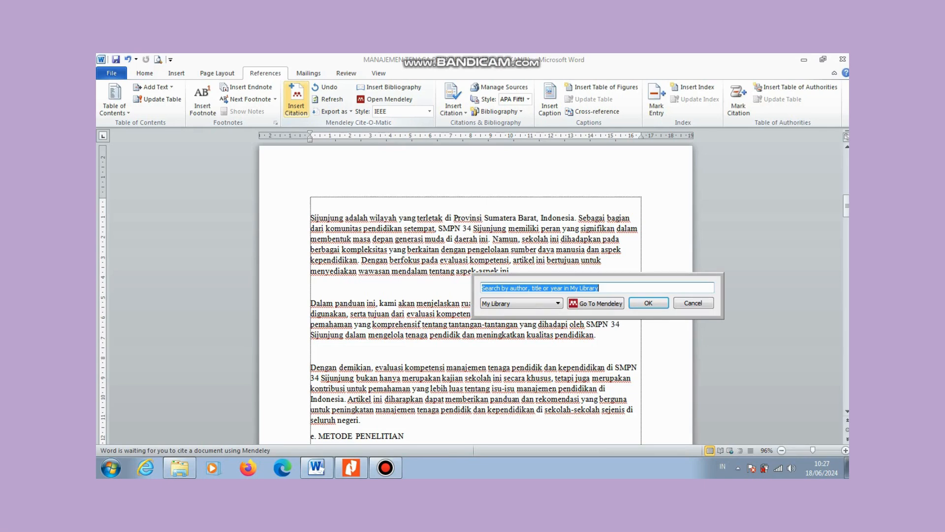
Step: Check the Jurnal 2 Indeks Sinta 3 PDF, then return to the pending citation search in Word
click(351, 467)
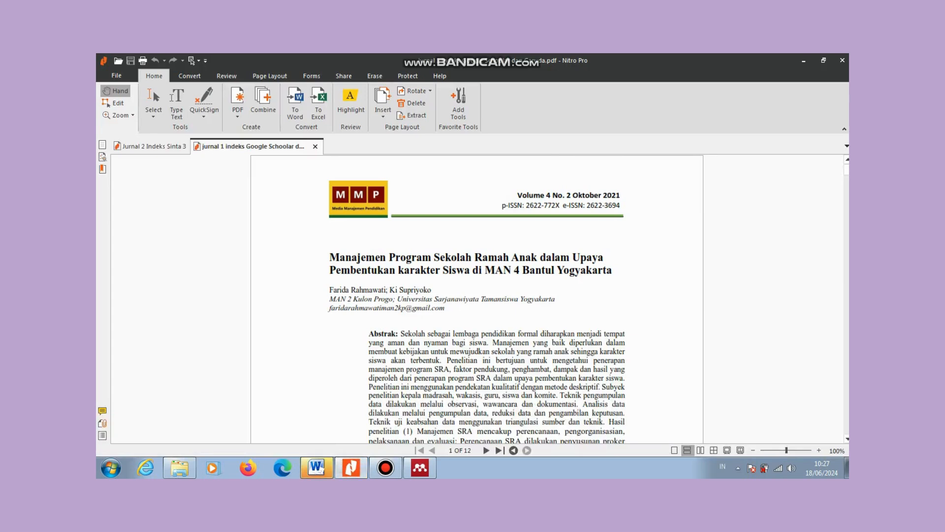
click(154, 146)
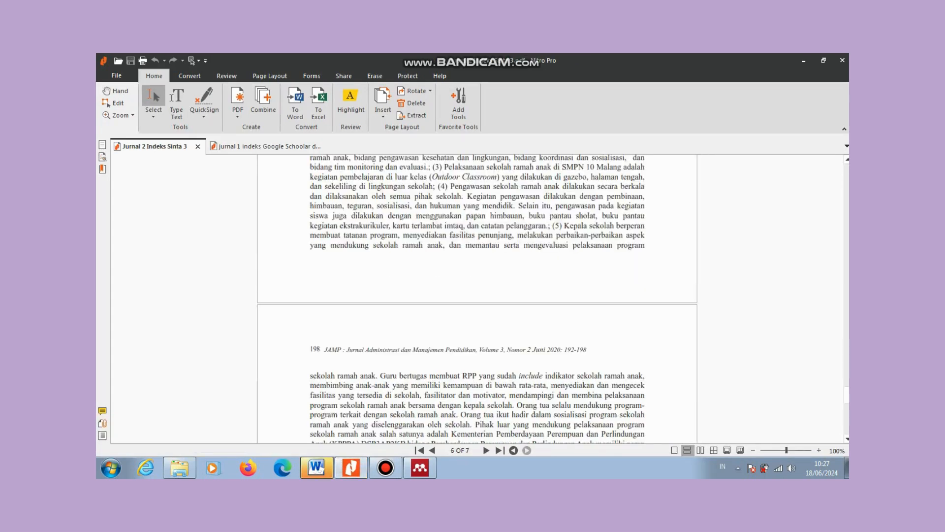
drag(847, 395, 846, 172)
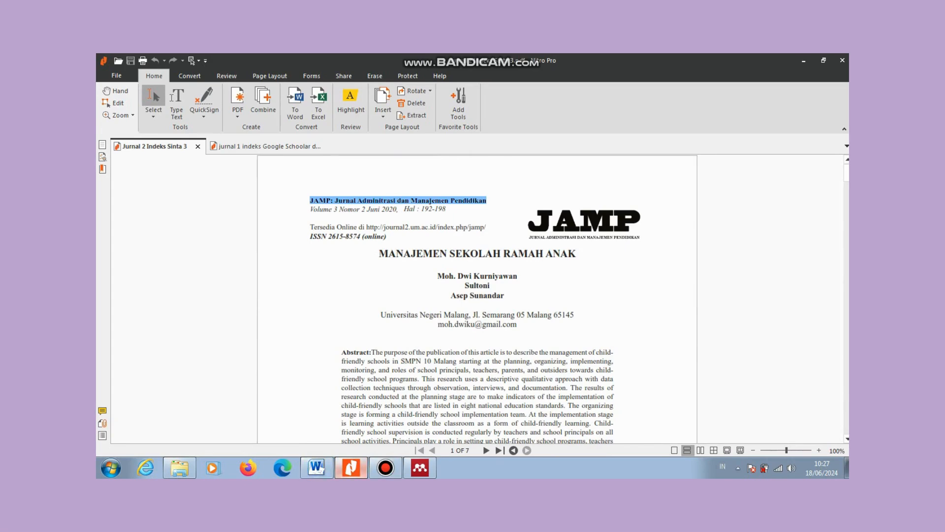
click(317, 467)
click(296, 100)
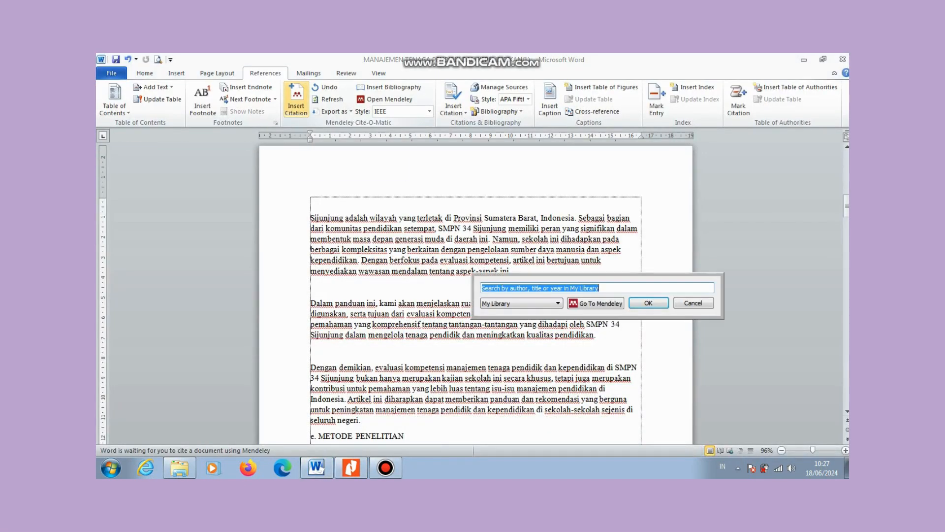
Step: Search 'manajemen sekolah ramah' and insert IEEE citation [2] for the 2020 JAMP article
text(manajemen sekolah ramah)
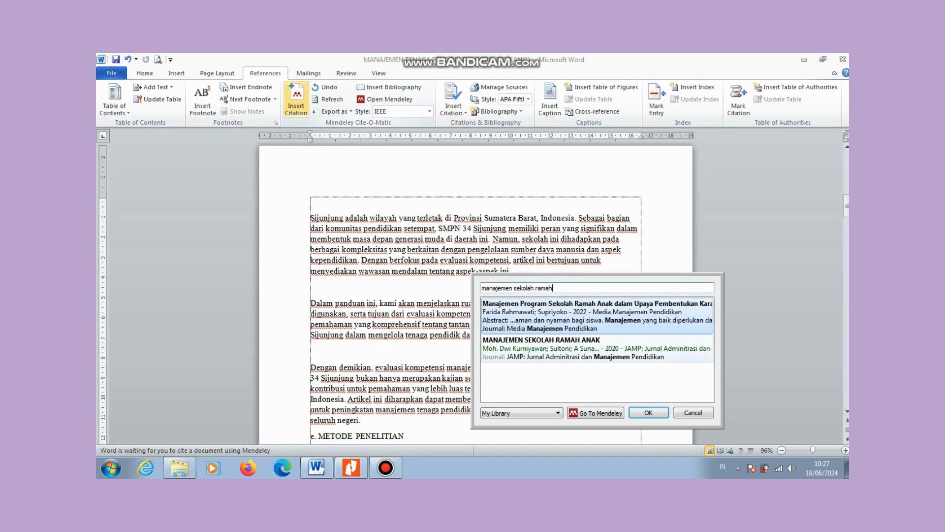
click(596, 348)
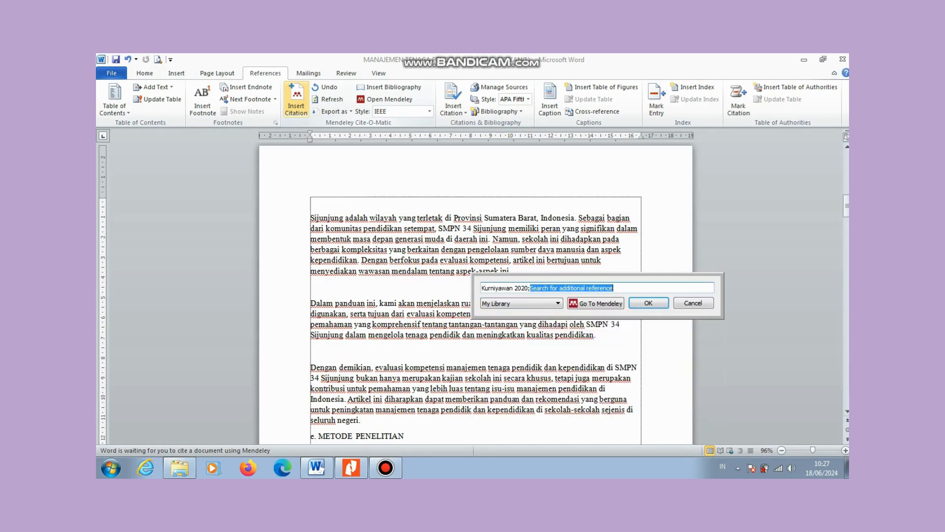
key(Return)
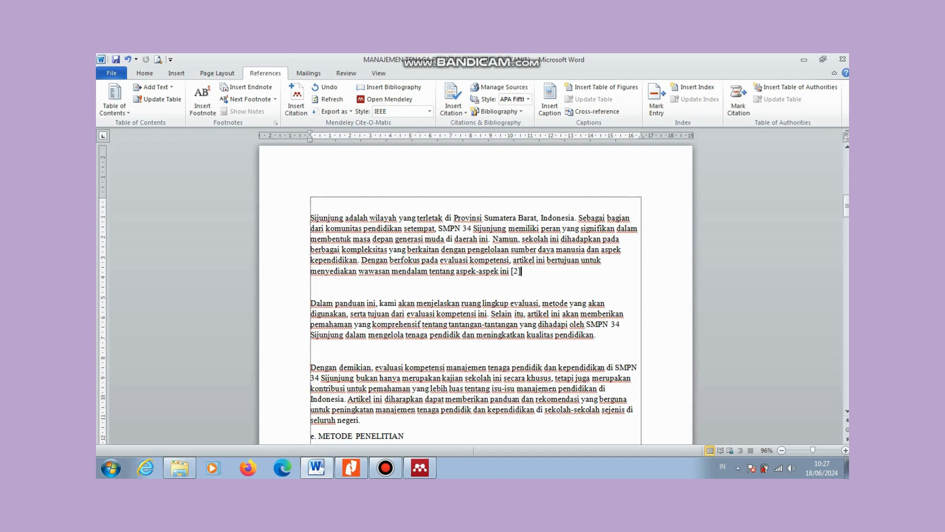
click(596, 335)
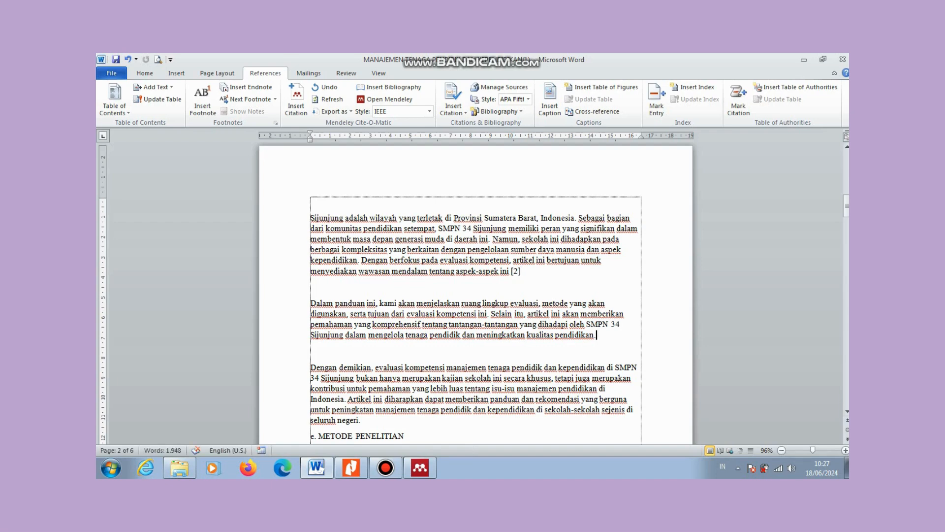
Step: Insert the Mendeley bibliography of the two cited IEEE references on the blank line under 'h. Daftar Pustaka'
click(362, 420)
drag(847, 206, 847, 394)
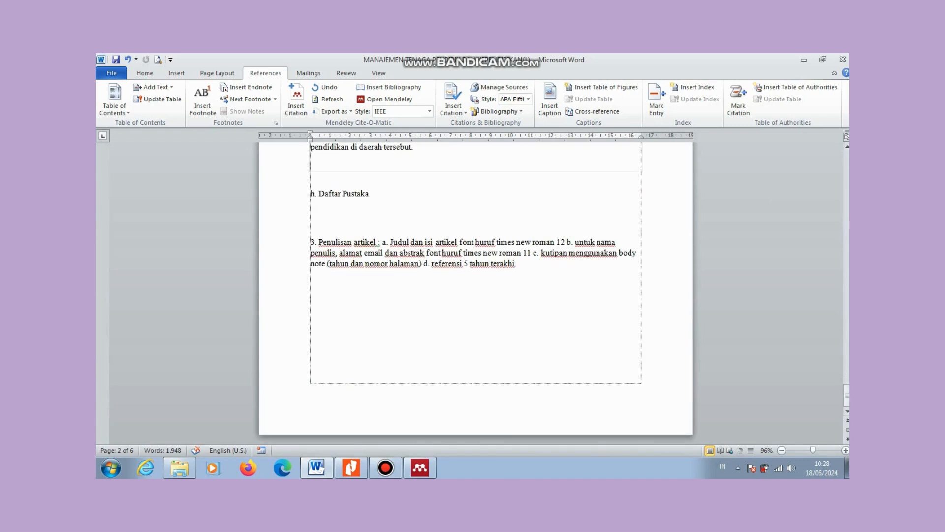
click(311, 210)
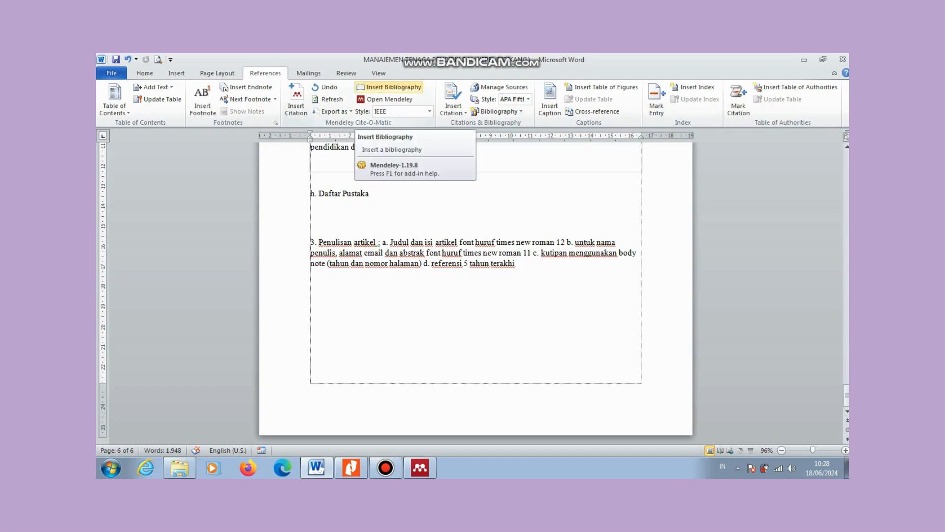
click(389, 86)
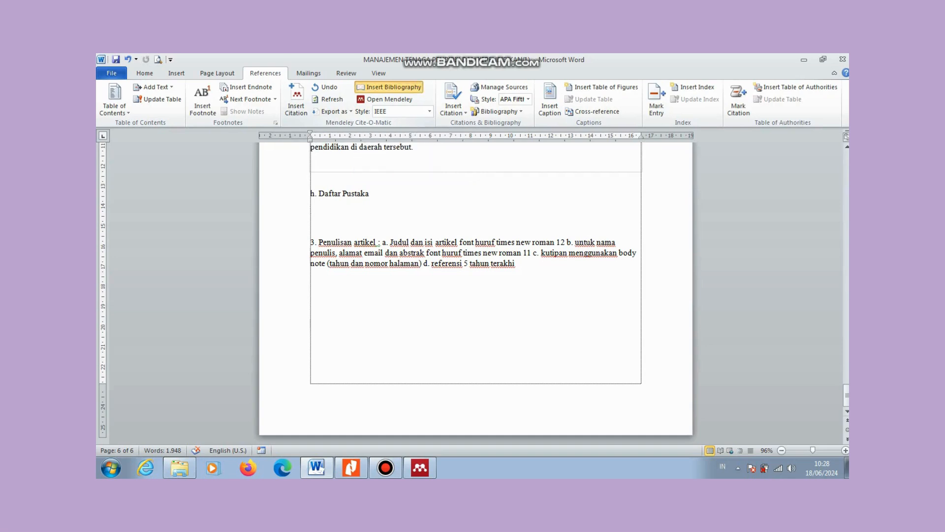